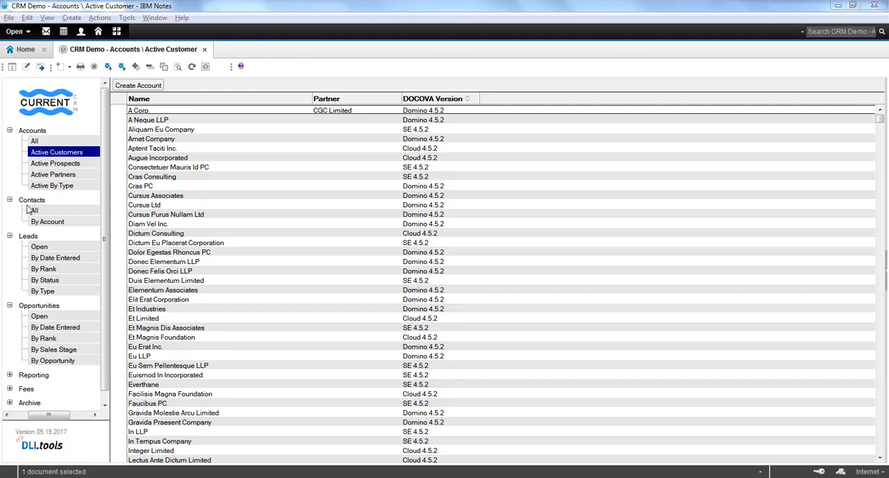
# Step: Find the active customer whose name starts with "sapi" and open the Sapien Company account
pyautogui.hotkey('ctrl', 'f')
pyautogui.write('sapi')
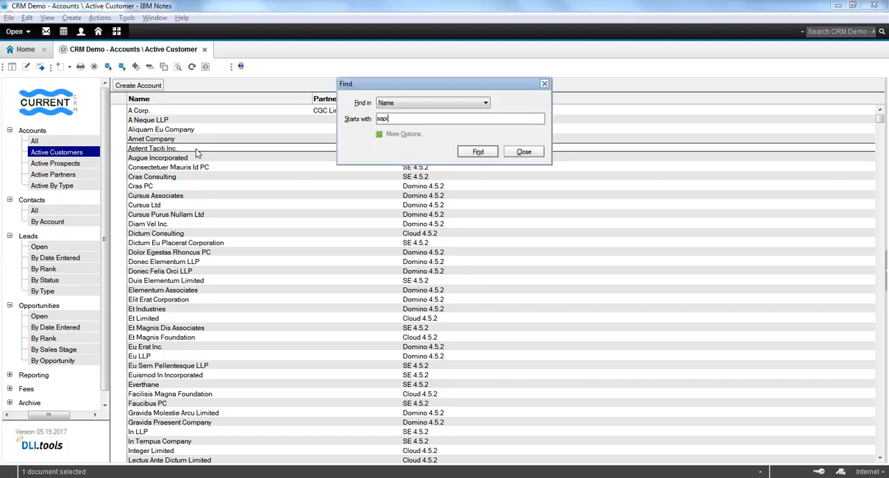
pyautogui.press('Return')
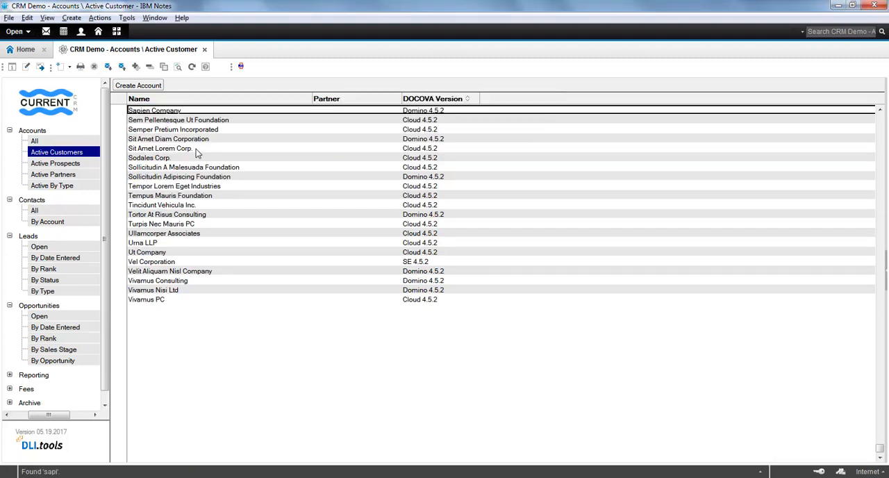
pyautogui.doubleClick(195, 111)
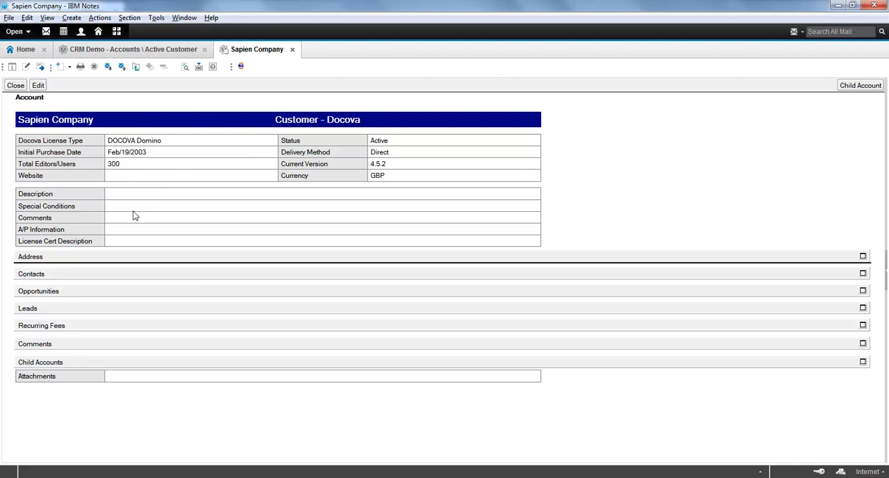
# Step: Expand the account's Contacts, Opportunities and Leads sections and open the Sapien DOCOVA V5 Upgrade lead
pyautogui.click(31, 274)
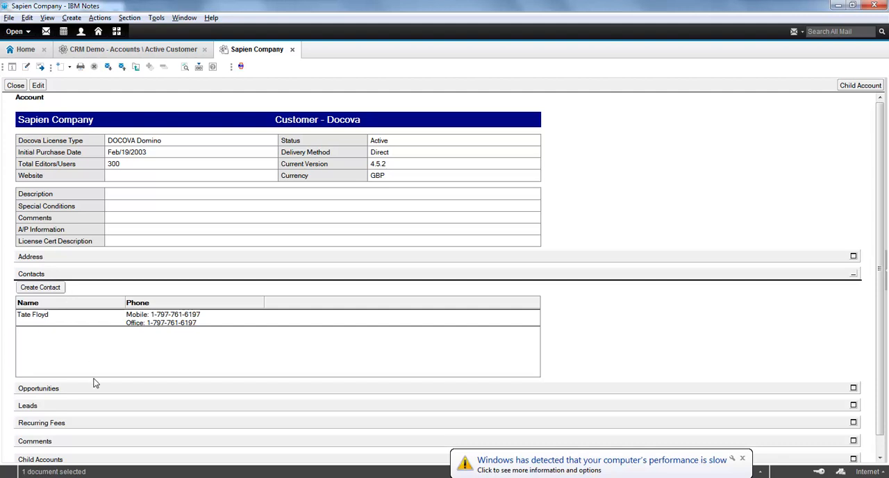
pyautogui.click(42, 391)
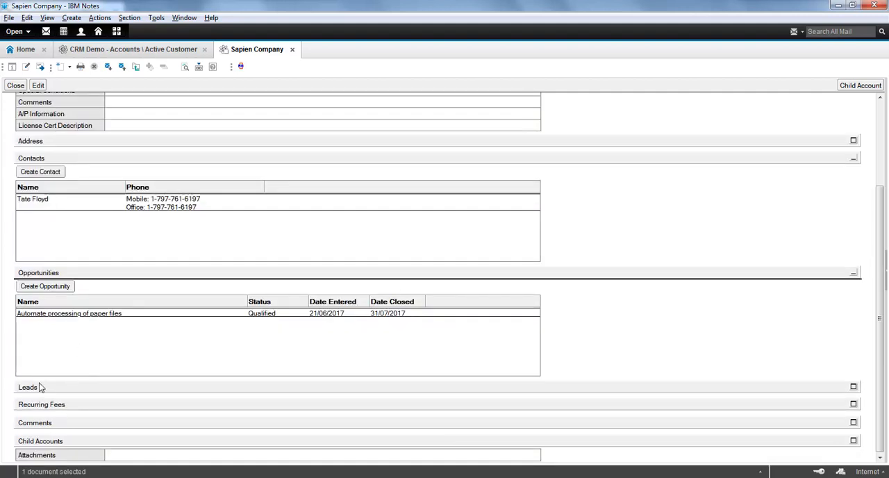
pyautogui.click(43, 391)
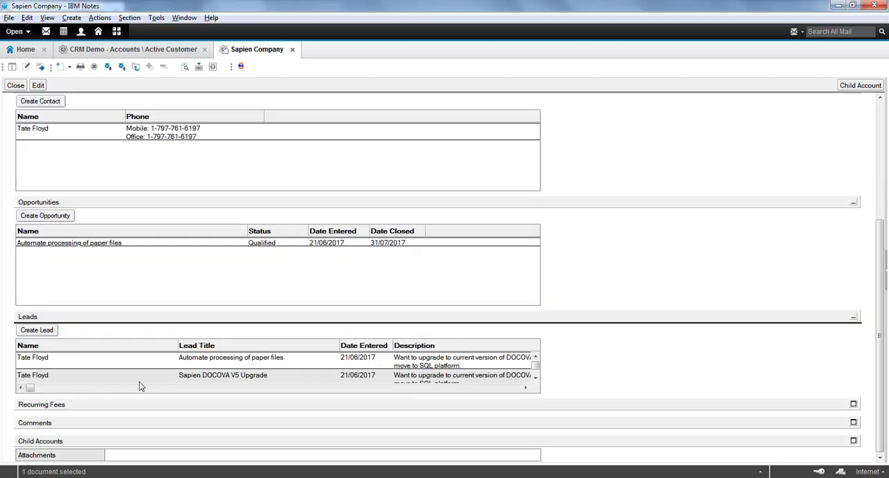
pyautogui.doubleClick(139, 381)
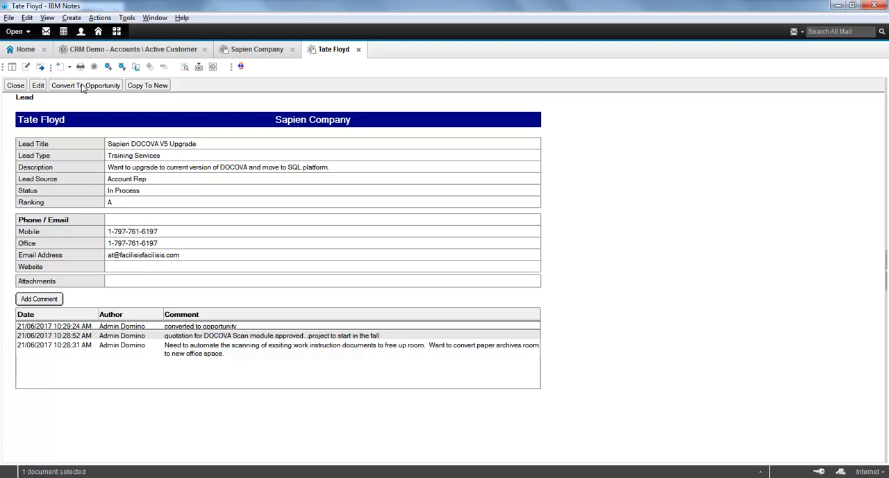
# Step: Start converting the lead to an opportunity with account type Prospect and opportunity type Migration - Notes App
pyautogui.click(82, 85)
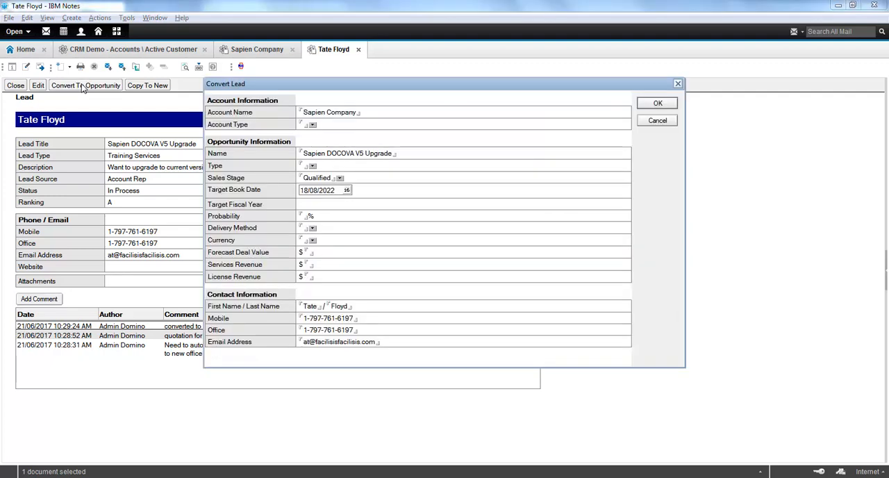
pyautogui.click(313, 125)
pyautogui.click(389, 178)
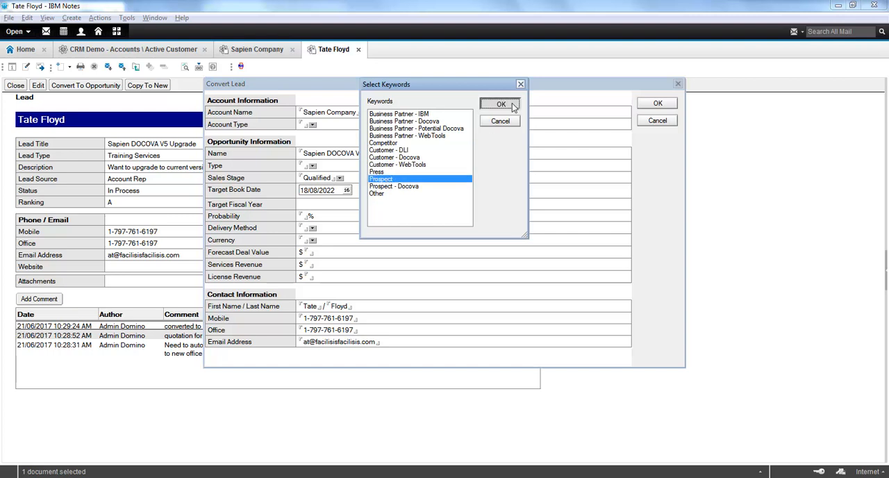
pyautogui.click(501, 103)
pyautogui.click(312, 166)
pyautogui.click(429, 161)
pyautogui.click(554, 107)
# Step: Set the opportunity's probability to 70%, delivery method to Direct and currency to USD
pyautogui.click(312, 215)
pyautogui.write('70')
pyautogui.click(305, 229)
pyautogui.write('D')
pyautogui.press('Tab')
pyautogui.write('U')
# Step: Enter a forecast deal value of 5000, services revenue of 5000 and license revenue of 0, and complete the lead conversion
pyautogui.press('Tab')
pyautogui.write('5000')
pyautogui.press('Tab')
pyautogui.write('5000')
pyautogui.press('Tab')
pyautogui.write('0')
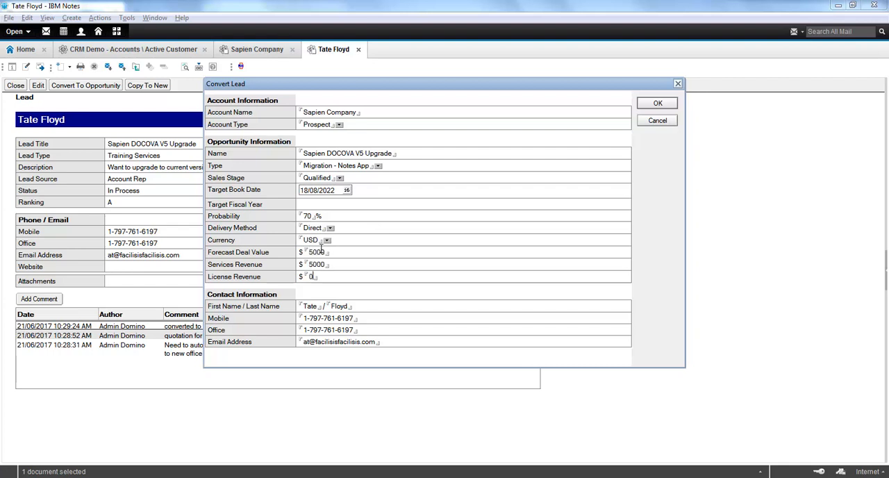
pyautogui.click(658, 104)
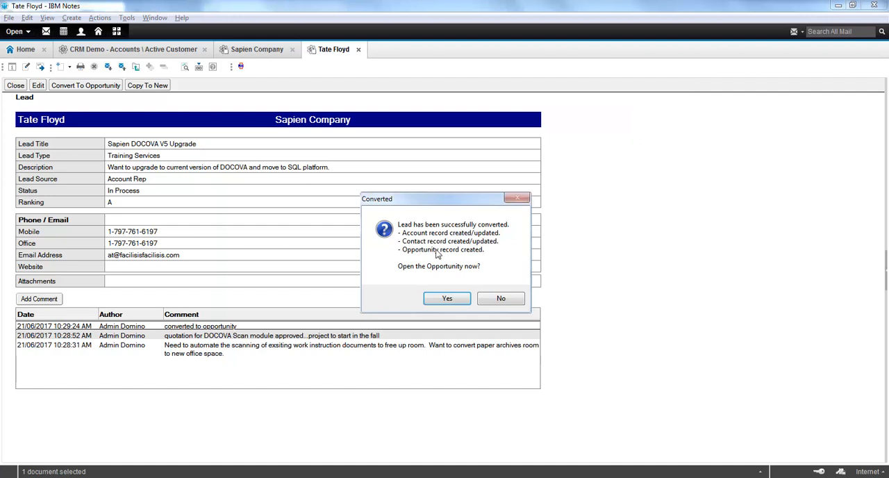
# Step: Open the converted opportunity and save it, and return from the Sapien Company account to the active customers list
pyautogui.click(447, 299)
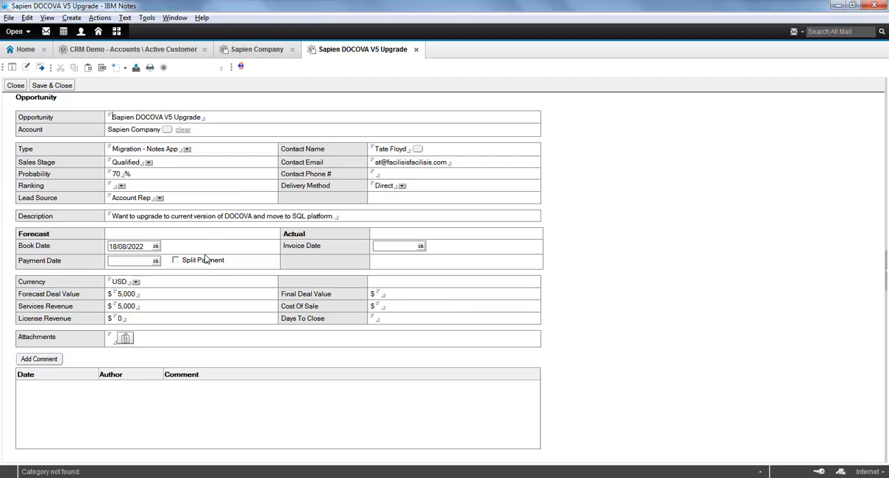
pyautogui.click(43, 86)
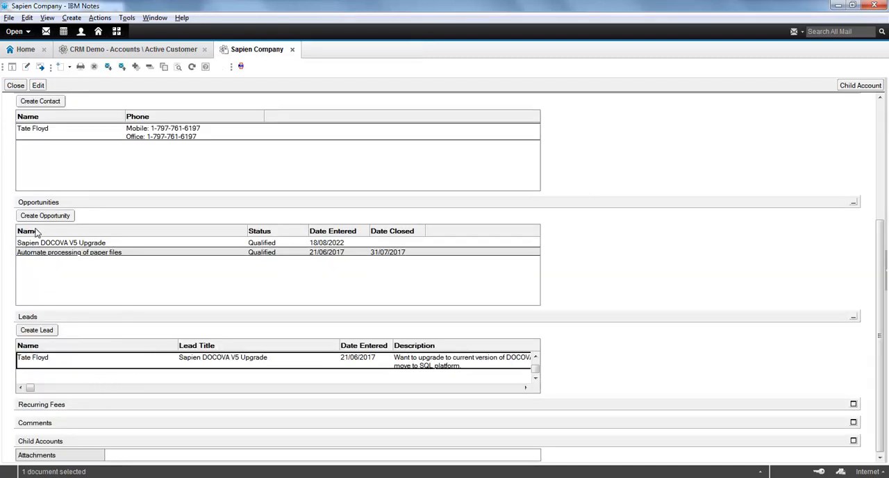
pyautogui.click(109, 245)
pyautogui.click(14, 86)
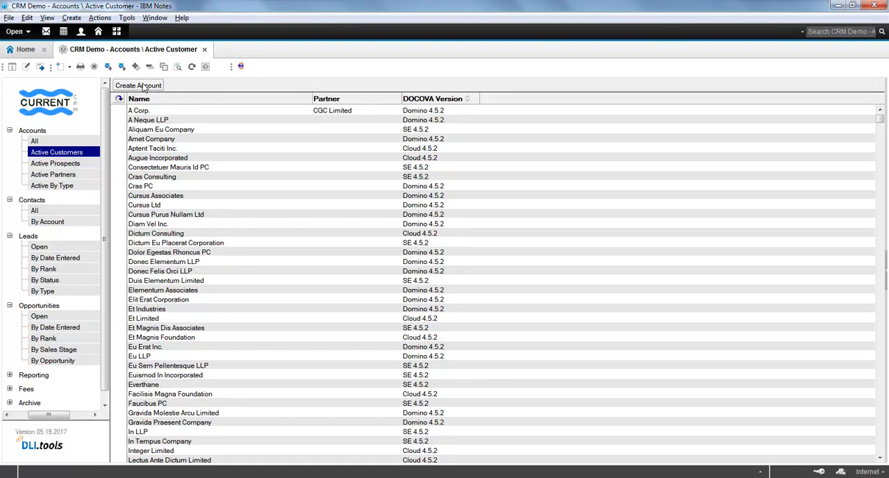
# Step: Create a new account named B Corp with the type Prospect
pyautogui.click(144, 86)
pyautogui.write('B Corp')
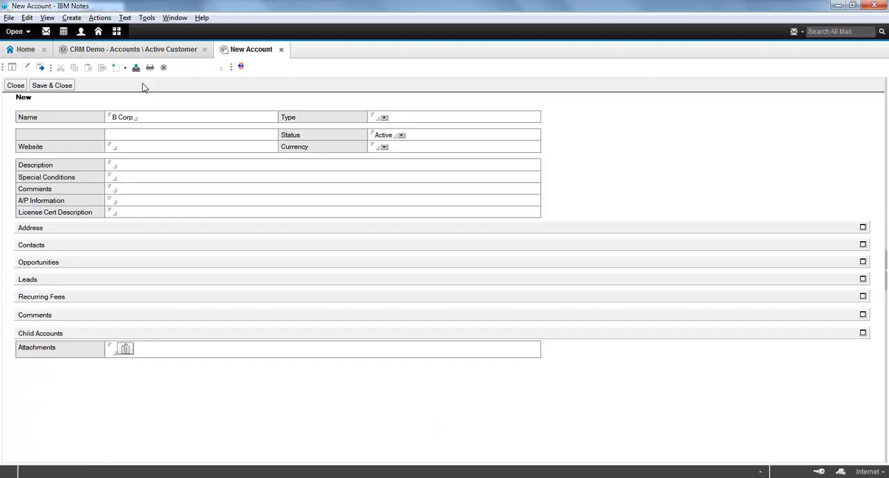
pyautogui.press('Tab')
pyautogui.press('Return')
pyautogui.click(397, 156)
pyautogui.click(388, 179)
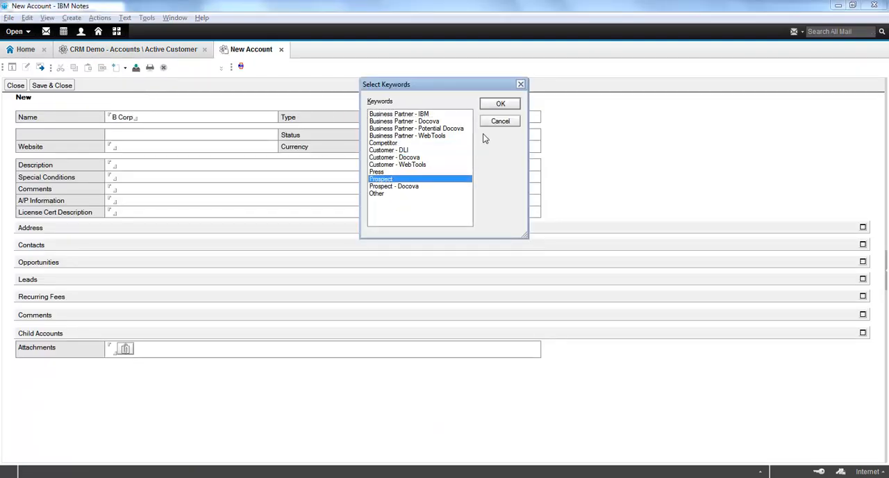
pyautogui.click(500, 104)
pyautogui.click(118, 147)
pyautogui.write('www.bcorp.com')
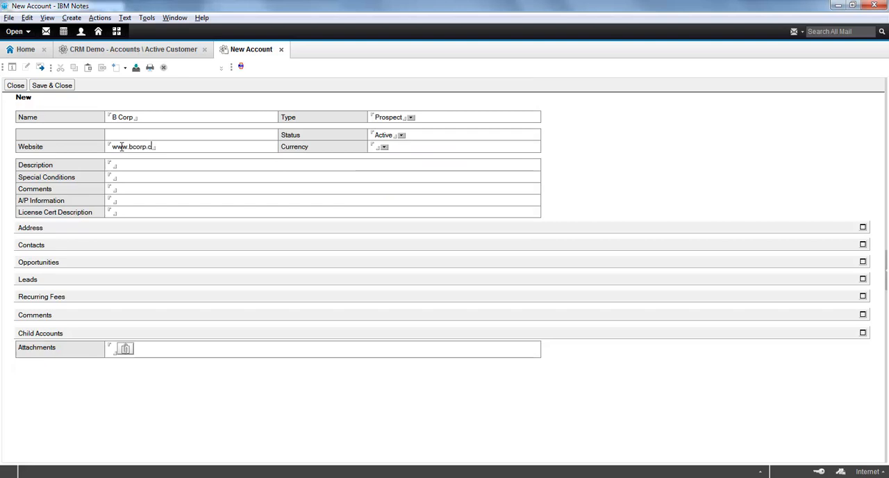
pyautogui.press('Tab')
pyautogui.write('USD')
pyautogui.press('Tab')
pyautogui.write('Engineering Maintenance Firm')
pyautogui.press('Tab')
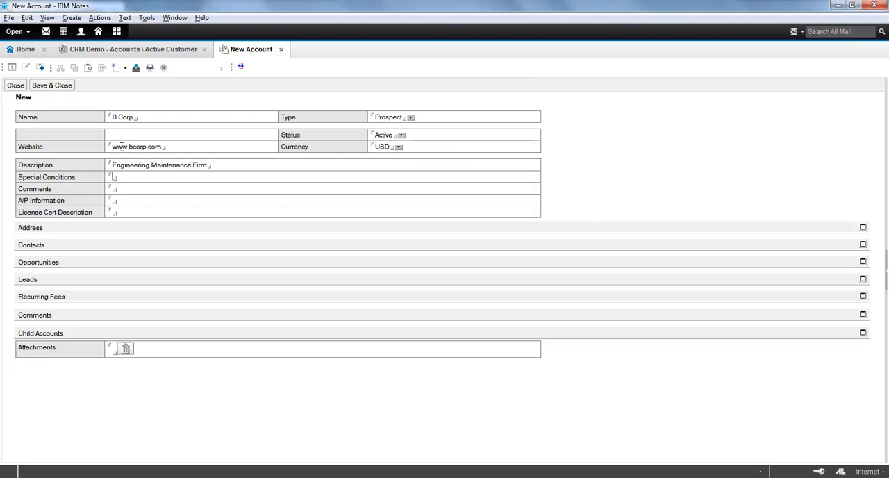
# Step: Fill in the account's billing address with the street, city, state, postal code and country
pyautogui.click(53, 228)
pyautogui.click(147, 254)
pyautogui.write('123 Main Street')
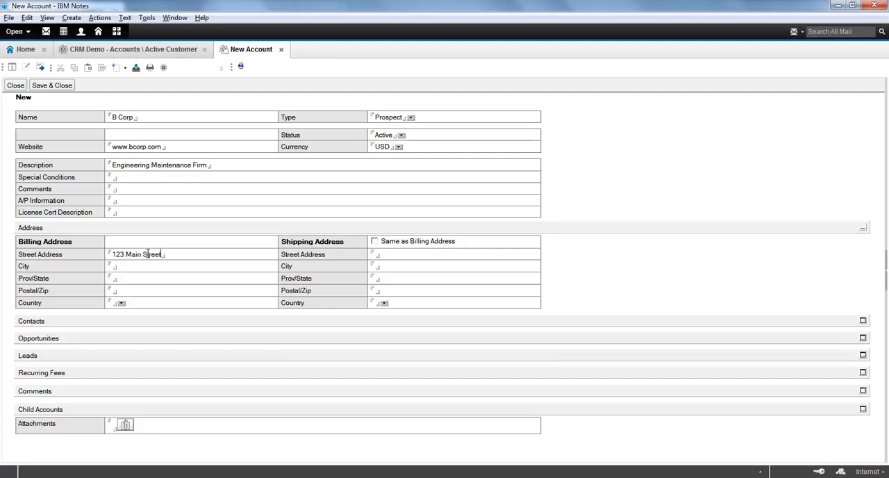
pyautogui.press('Tab')
pyautogui.write('New York')
pyautogui.press('Tab')
pyautogui.write('NY')
pyautogui.press('Tab')
pyautogui.write('03487')
pyautogui.press('Tab')
pyautogui.write('UNITED STATES')
# Step: Change the B Corp account type to Business Partner - Docova
pyautogui.click(411, 116)
pyautogui.click(422, 122)
pyautogui.click(501, 104)
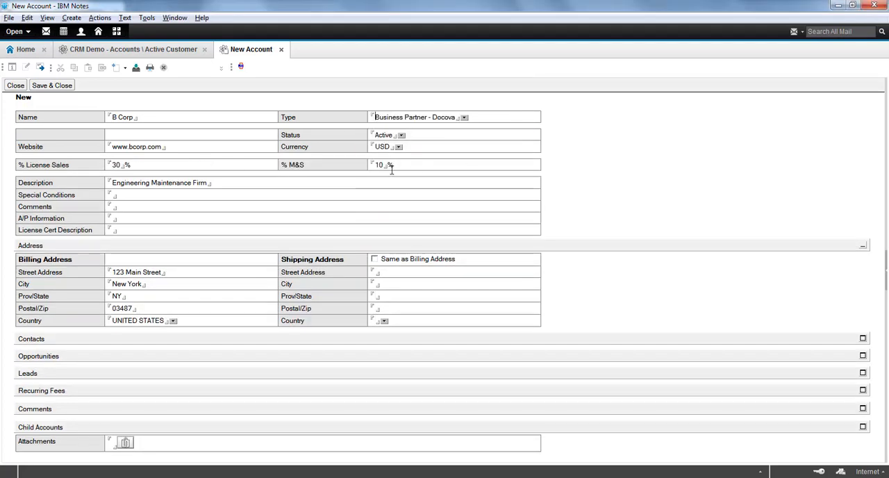
# Step: Set the B Corp account type to Customer - Docova
pyautogui.click(465, 117)
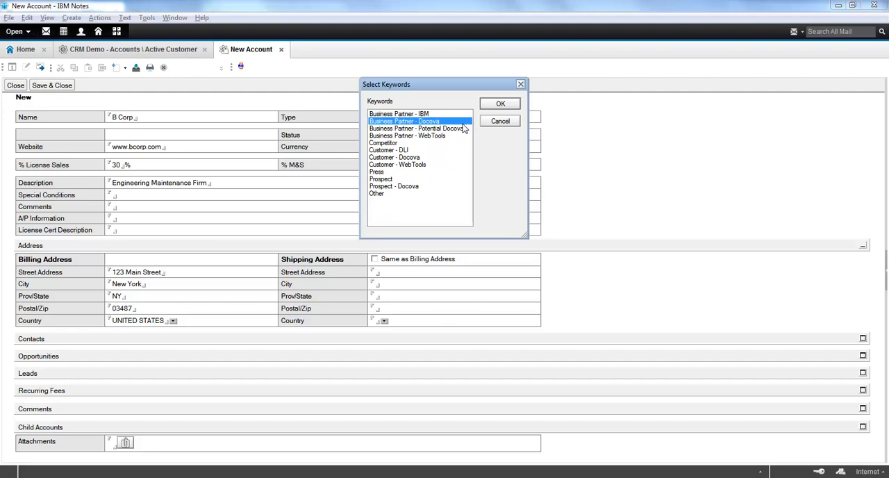
pyautogui.click(396, 158)
pyautogui.click(502, 103)
pyautogui.click(384, 148)
pyautogui.click(502, 103)
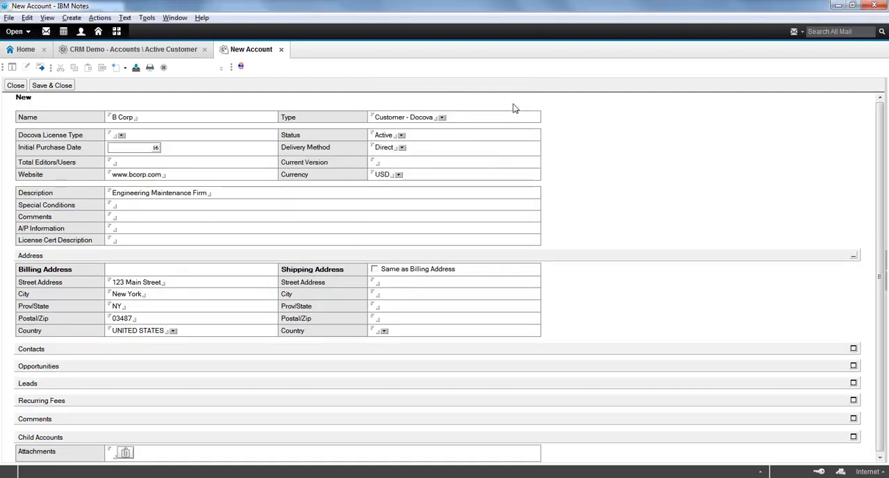
# Step: Set the initial purchase date to Aug/18/2022 and save and close the B Corp account
pyautogui.click(155, 147)
pyautogui.click(160, 200)
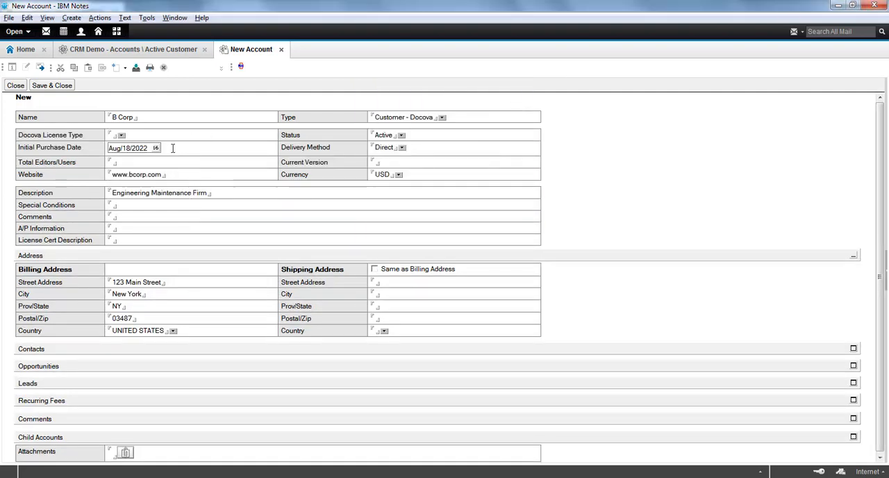
pyautogui.click(59, 86)
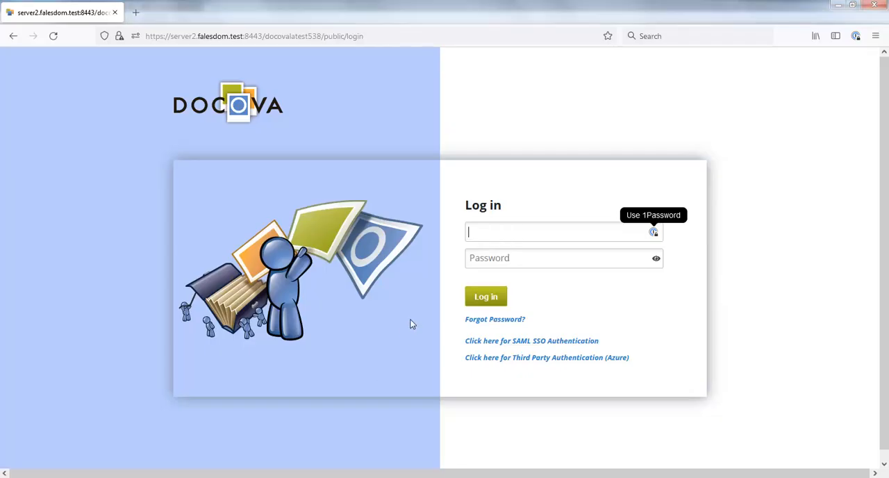
# Step: Switch to DOCOVA in the browser and log in with the account password
pyautogui.press('Tab')
pyautogui.write('**********')
pyautogui.press('Return')
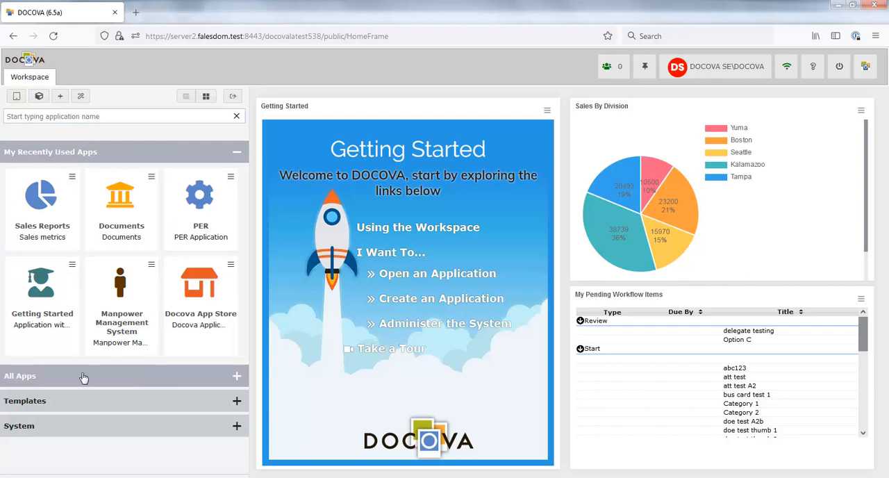
# Step: Start a new DOCOVA application titled CRM with the description "migrated CRM application"
pyautogui.click(160, 428)
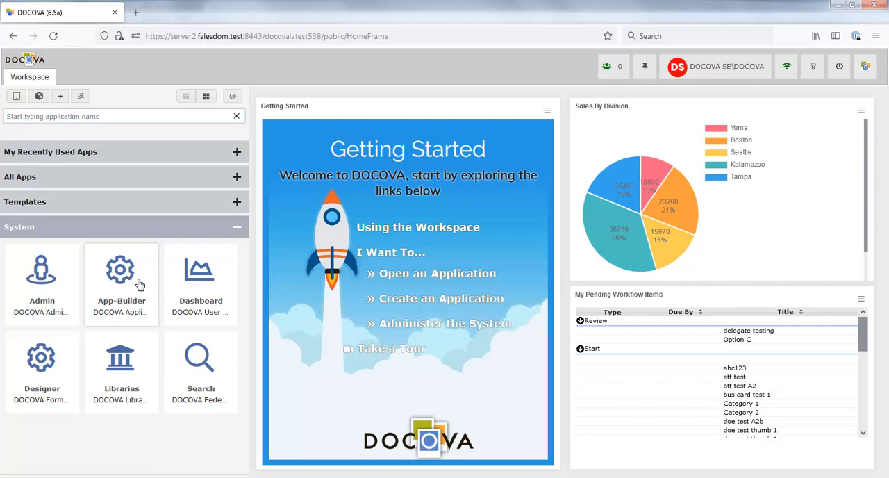
pyautogui.click(17, 96)
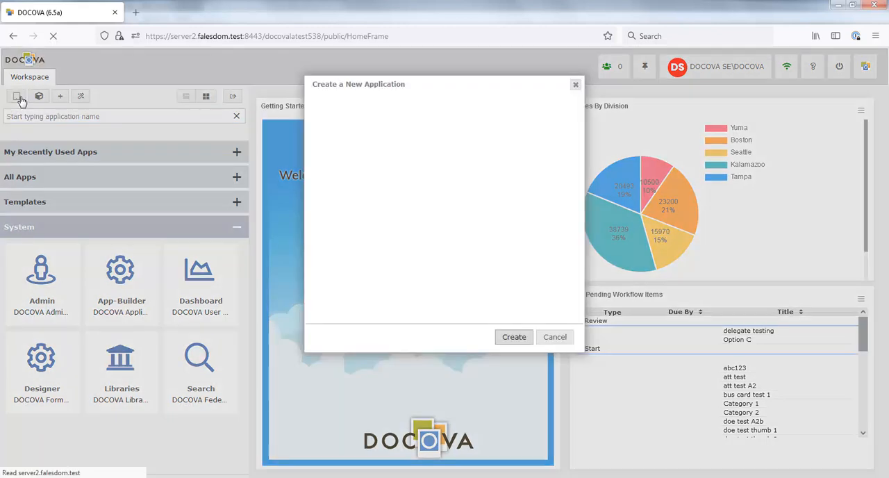
pyautogui.write('CRM')
pyautogui.press('Tab')
pyautogui.write('migra')
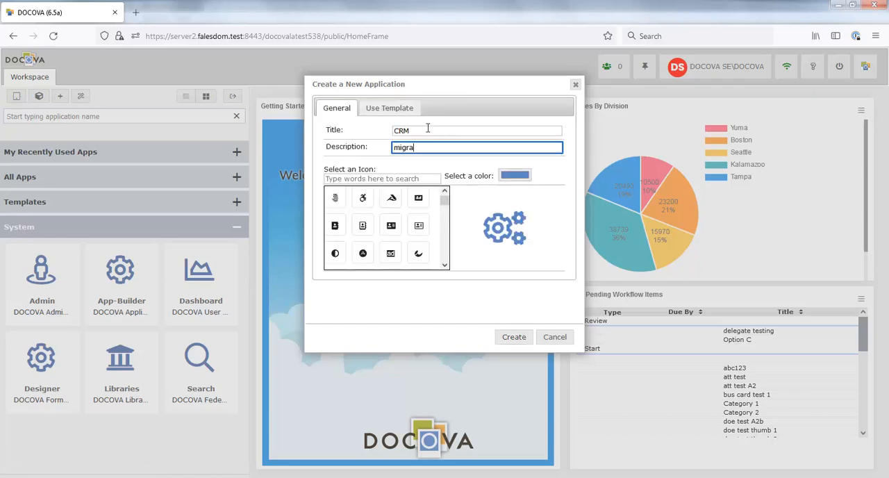
pyautogui.write('ted CRM application')
# Step: Search the icons for "card", choose the ID card icon and create the CRM application
pyautogui.click(391, 178)
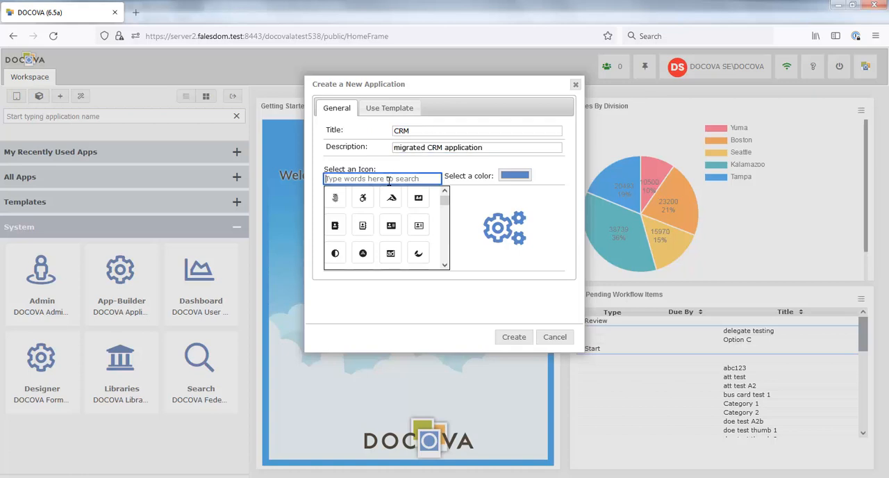
pyautogui.write('card')
pyautogui.click(392, 226)
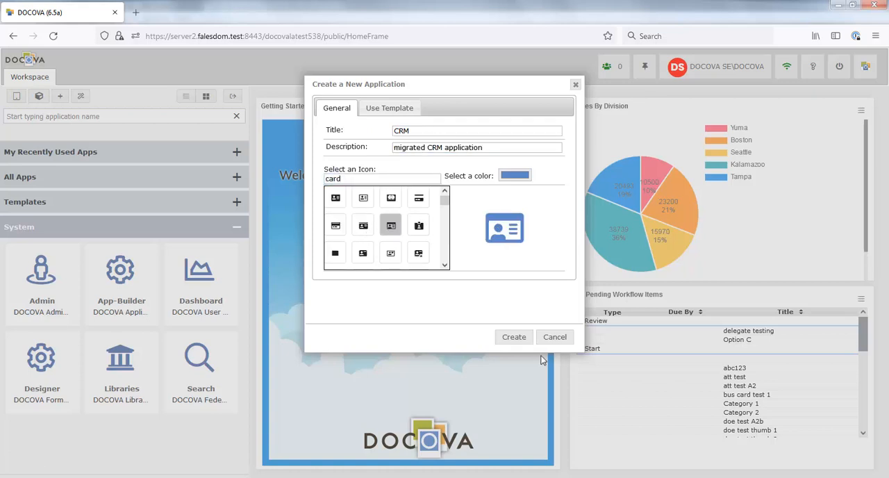
pyautogui.click(516, 339)
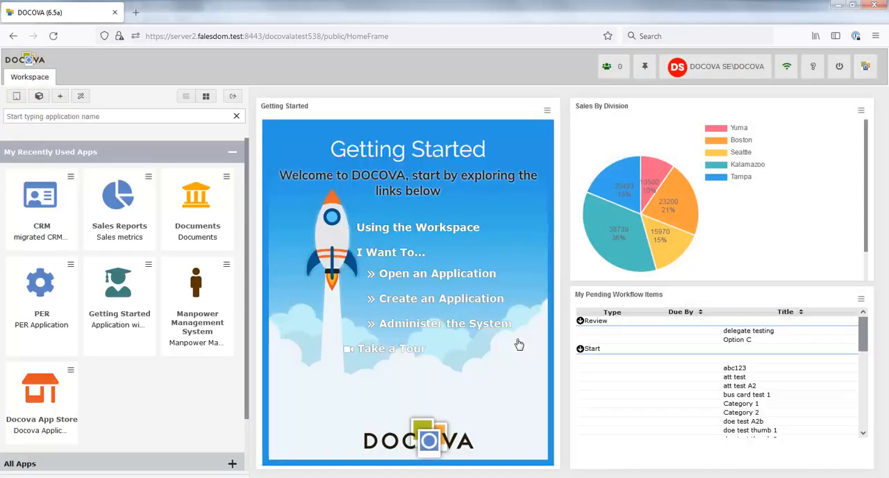
# Step: View the new CRM application, close it, and open it in App-Builder
pyautogui.click(43, 207)
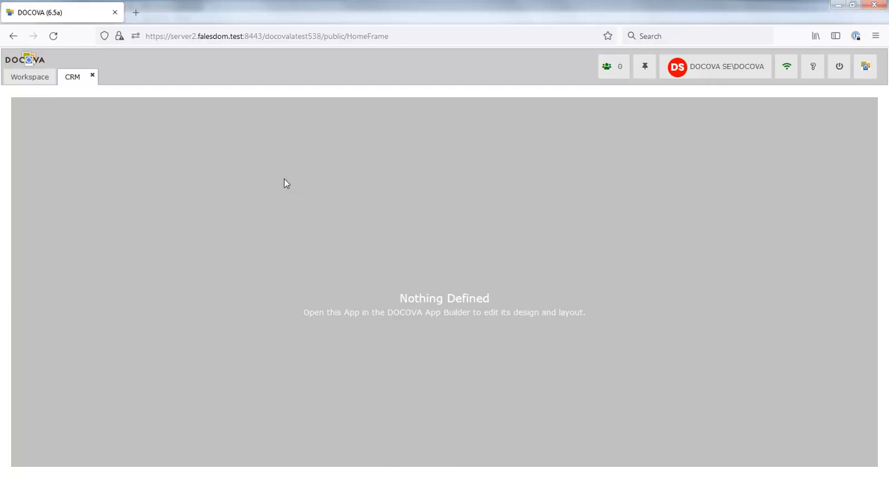
pyautogui.click(92, 75)
pyautogui.click(71, 177)
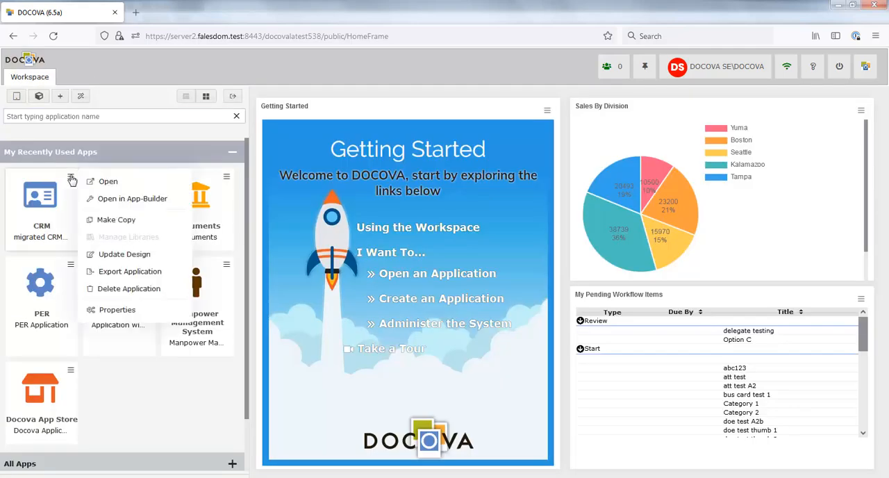
pyautogui.click(125, 201)
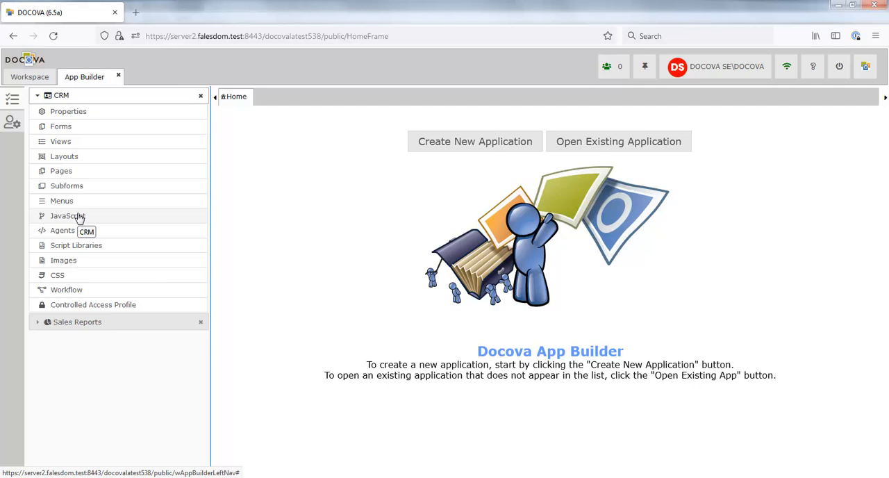
# Step: Create a new form in the CRM application and name it Contact
pyautogui.click(66, 126)
pyautogui.click(247, 119)
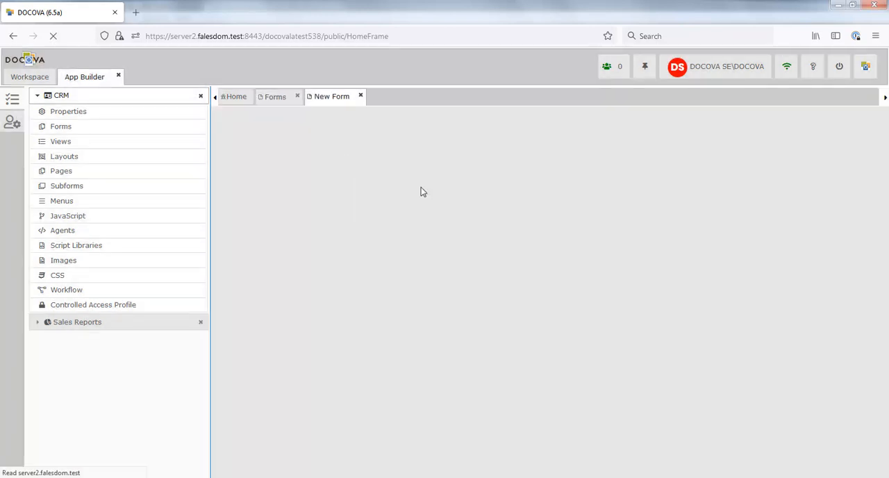
pyautogui.click(769, 141)
pyautogui.write('Contact')
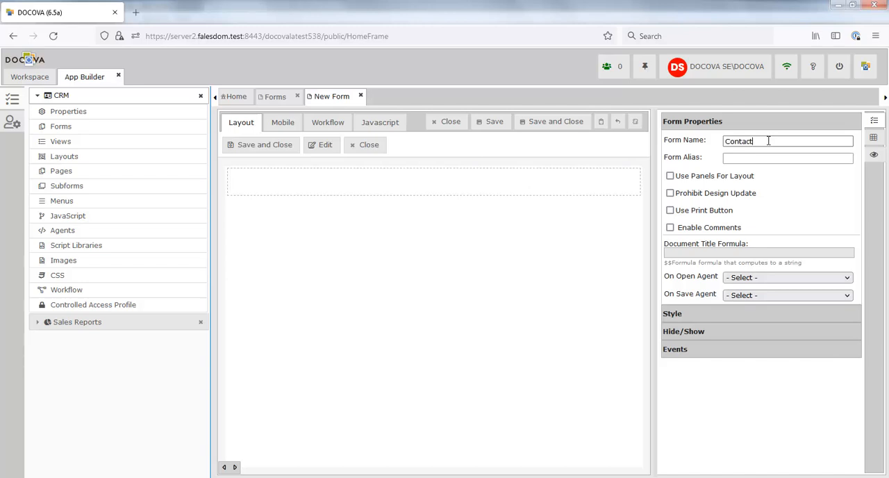
# Step: Add the label "First Name:" to the form, followed by a text field named Firstname
pyautogui.click(400, 181)
pyautogui.write('First Name:')
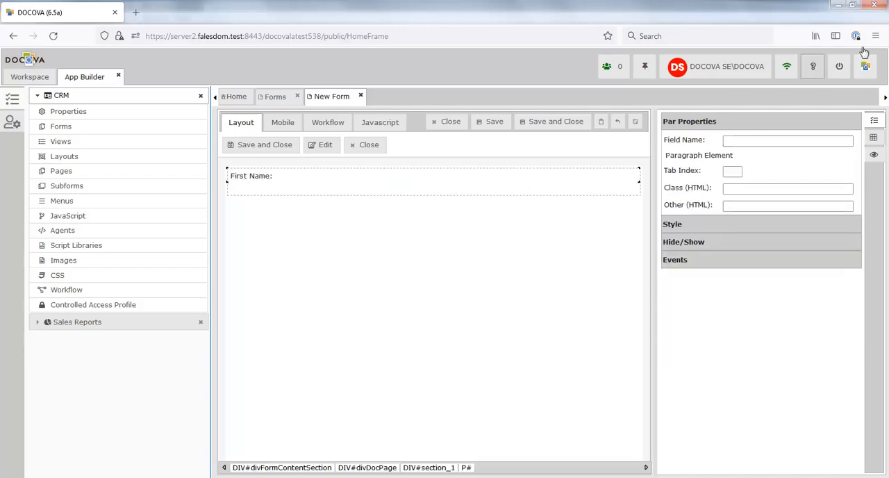
pyautogui.click(874, 137)
pyautogui.moveTo(699, 136); pyautogui.dragTo(341, 179)
pyautogui.write('Firstname')
# Step: Add a second line with the label "Last Name:" and a text field named Lastname
pyautogui.click(429, 178)
pyautogui.press('Return')
pyautogui.write('Last Name:')
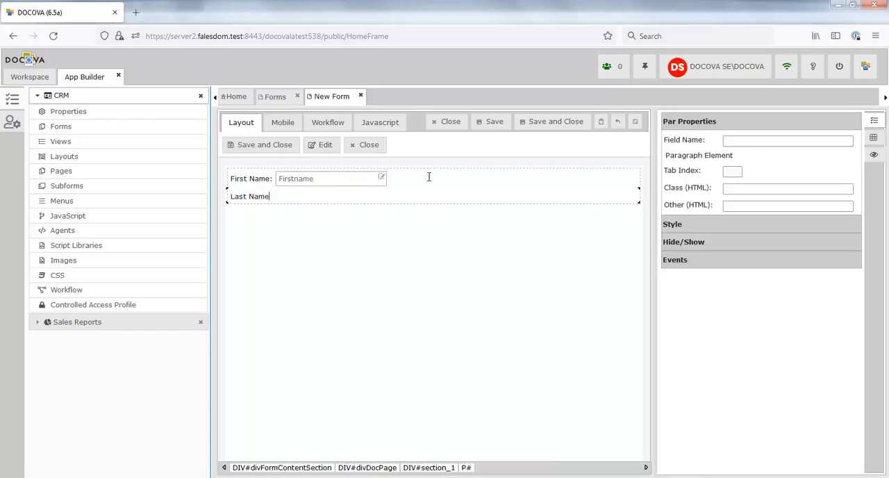
pyautogui.click(874, 137)
pyautogui.moveTo(698, 136); pyautogui.dragTo(339, 199)
pyautogui.write('Lastname')
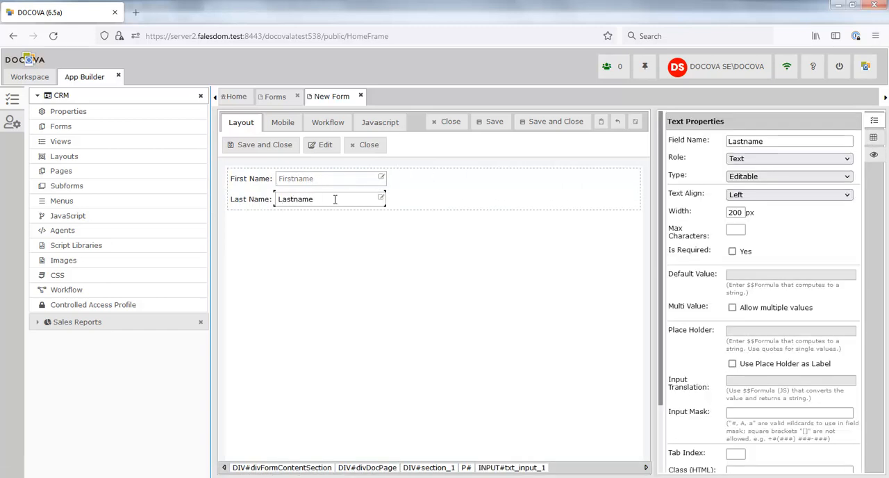
# Step: Add a third line with the label "Type:" and a select field named ContactType
pyautogui.click(425, 199)
pyautogui.press('Return')
pyautogui.write('Type:')
pyautogui.click(874, 137)
pyautogui.moveTo(810, 246); pyautogui.dragTo(386, 220)
pyautogui.write('ContactType')
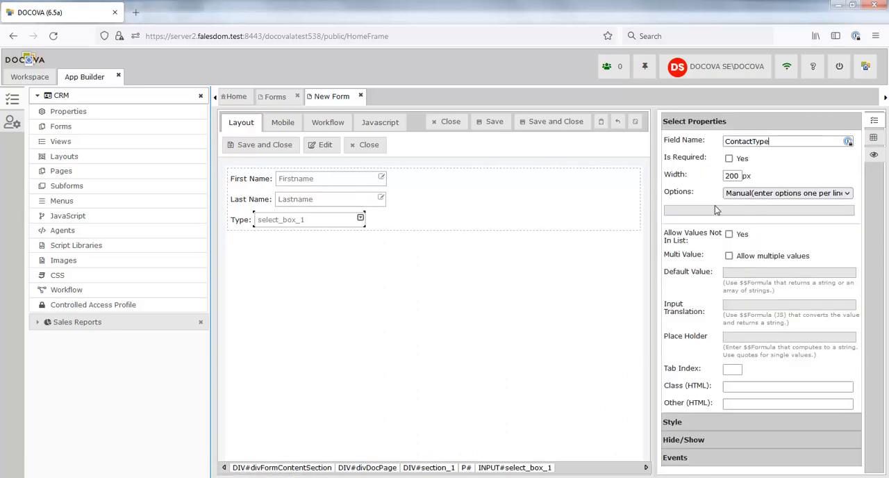
# Step: Enter Key Contact, Prospect and End User as the ContactType field's options, and close the form without saving it
pyautogui.click(726, 213)
pyautogui.write('Key Contact')
pyautogui.press('Return')
pyautogui.write('Prospect')
pyautogui.write('End User')
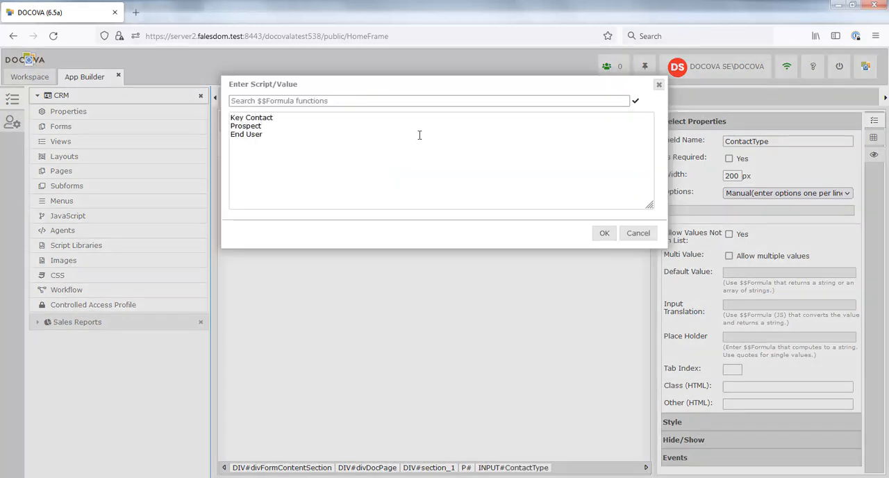
pyautogui.click(604, 234)
pyautogui.click(360, 96)
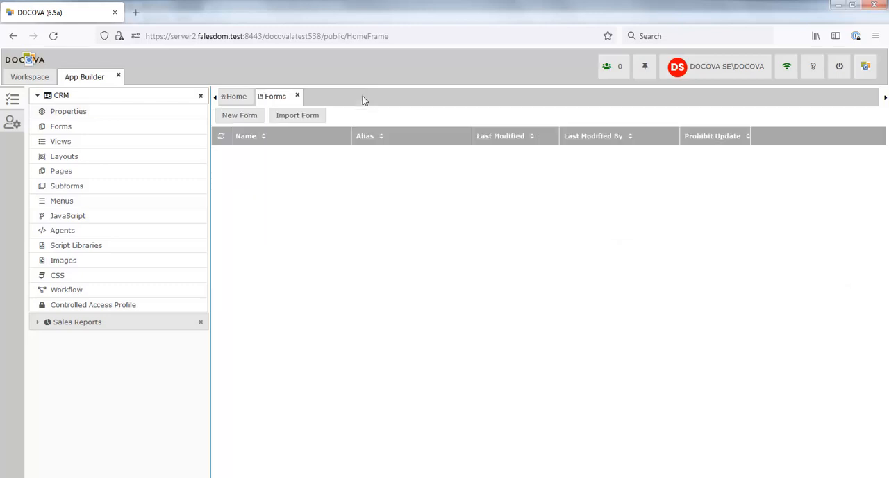
# Step: Import the Notes application design from CRMDemo.nsf through the CRM application's migration settings and close the import dialog
pyautogui.click(75, 114)
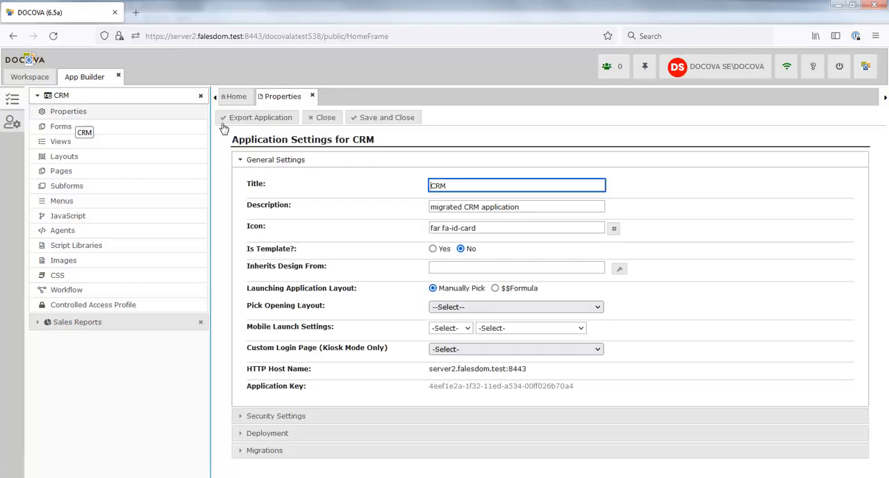
pyautogui.click(261, 450)
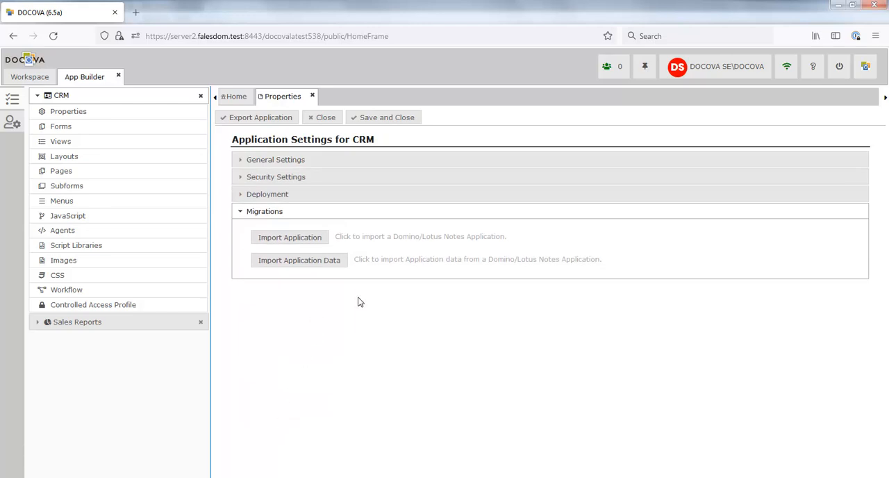
pyautogui.click(298, 245)
pyautogui.write('CRMDemo.nsf')
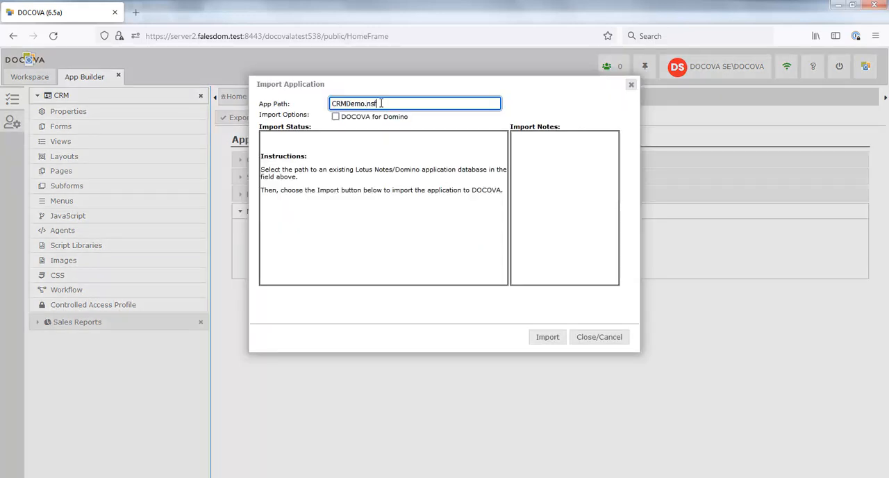
pyautogui.click(548, 342)
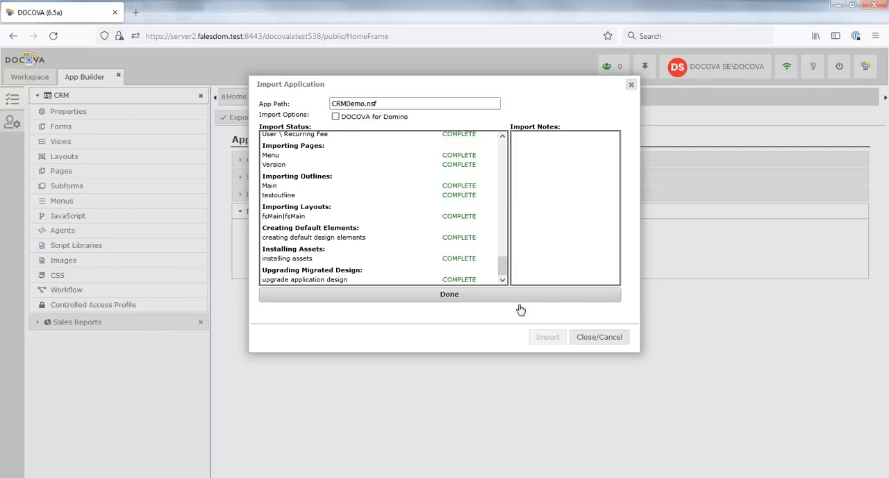
pyautogui.click(617, 340)
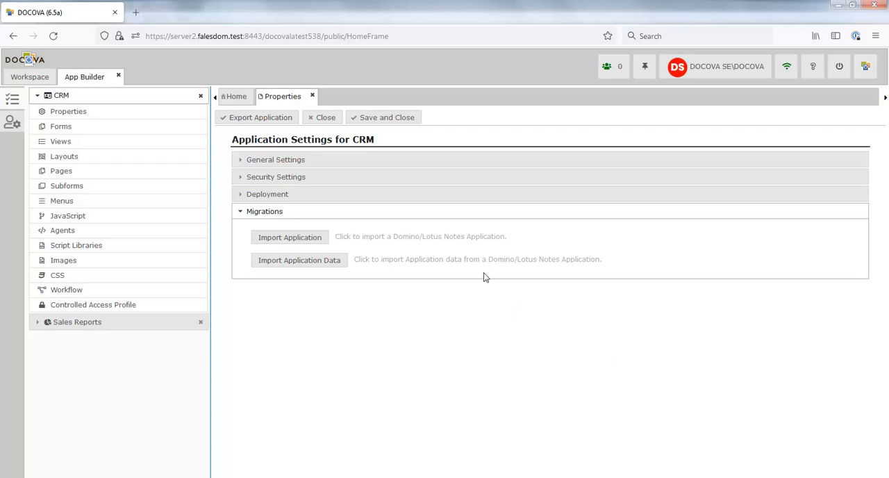
# Step: Open the imported User - Contact form, examine its fields and computed text, and close it
pyautogui.click(100, 131)
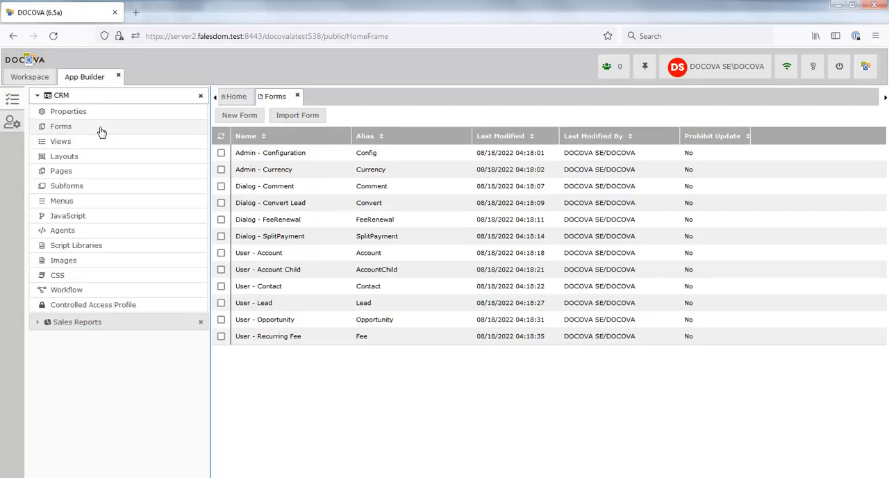
pyautogui.doubleClick(479, 286)
pyautogui.scroll(-7, 487, 238)
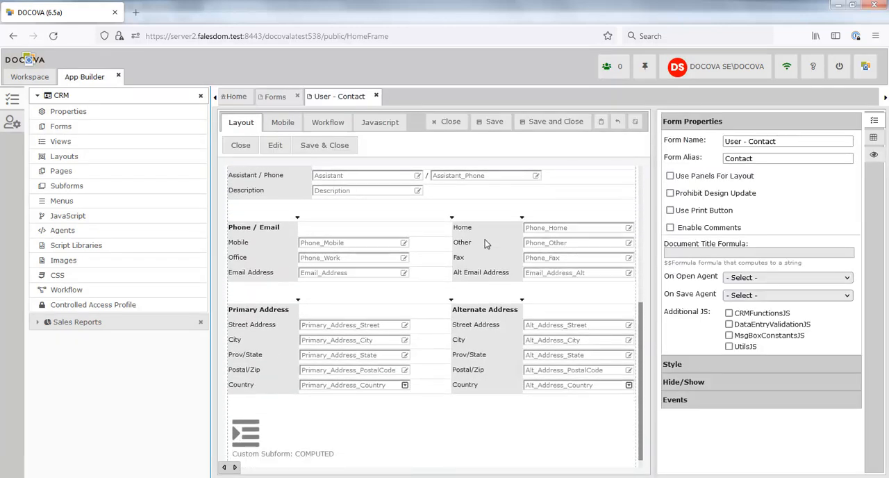
pyautogui.scroll(-1, 486, 243)
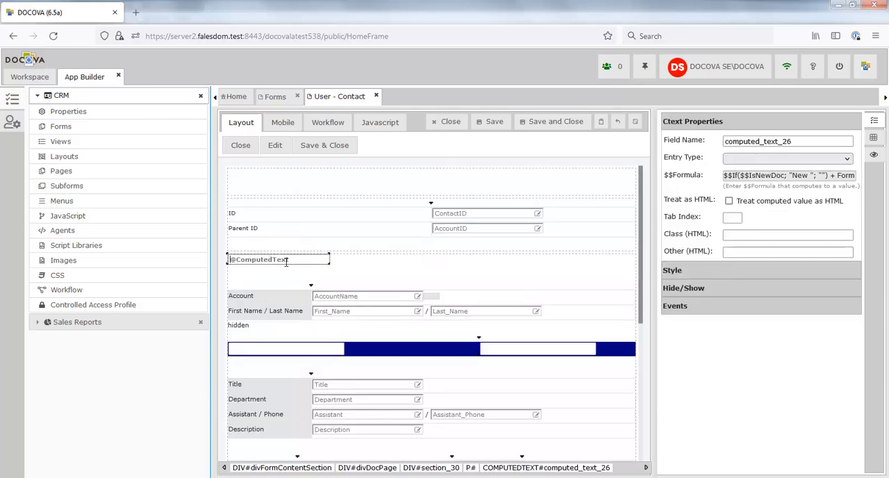
pyautogui.click(300, 445)
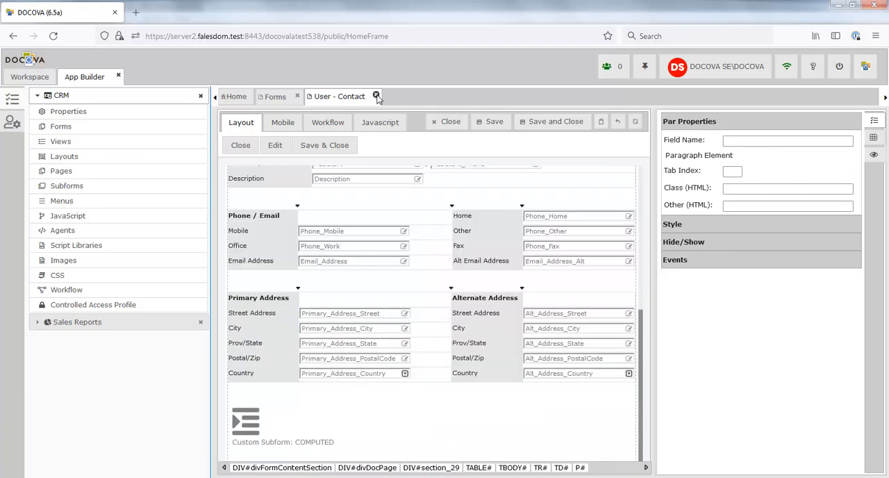
pyautogui.click(376, 96)
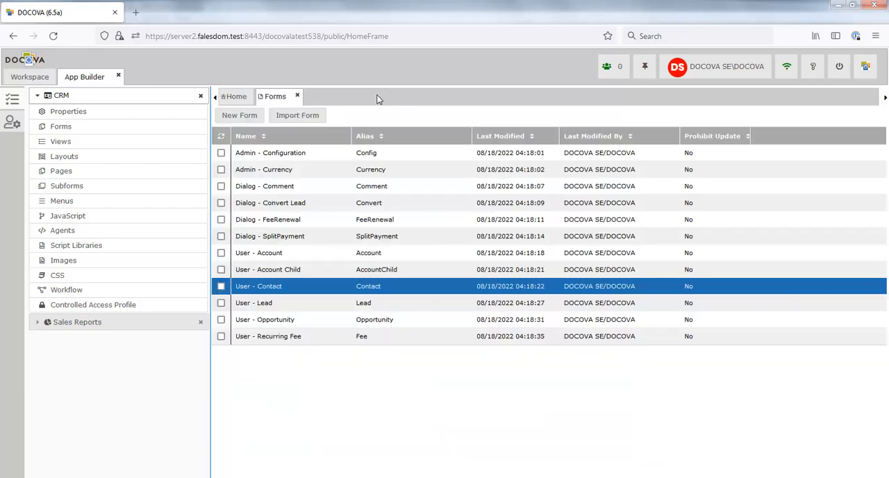
# Step: Open the Contacts - All view, inspect its Phone and Email columns and Create Contact action, and close it
pyautogui.click(60, 142)
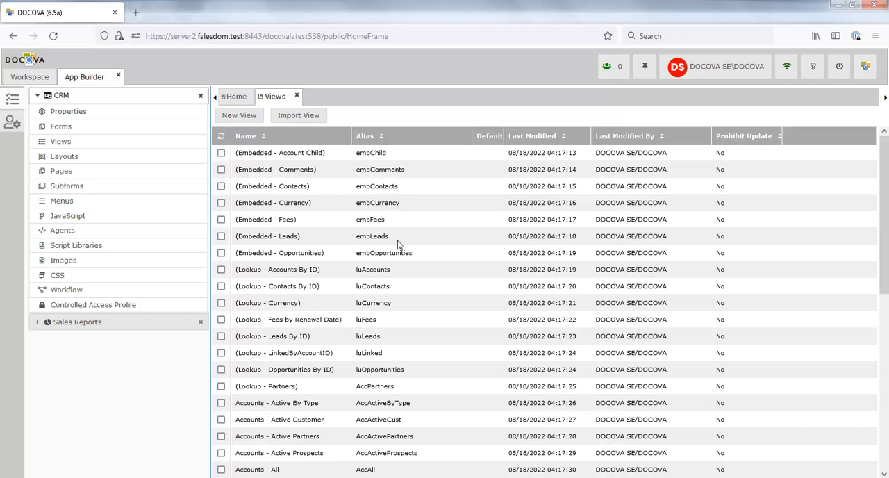
pyautogui.scroll(-10, 381, 344)
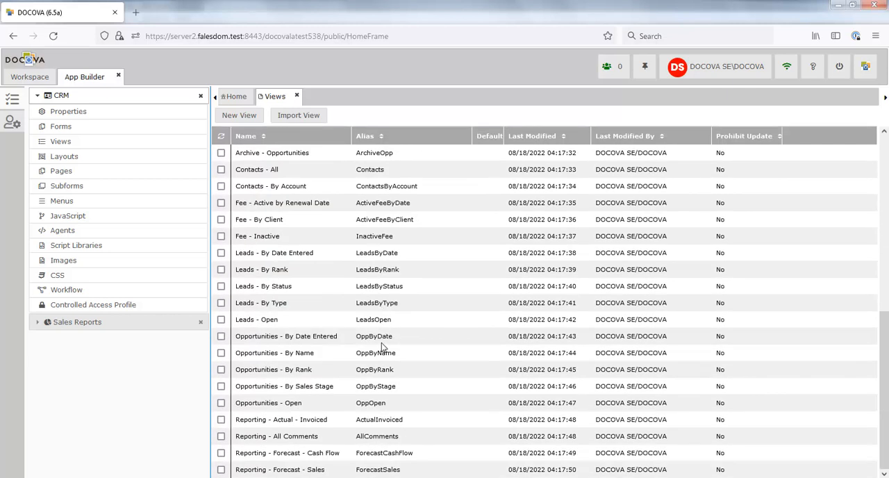
pyautogui.doubleClick(364, 170)
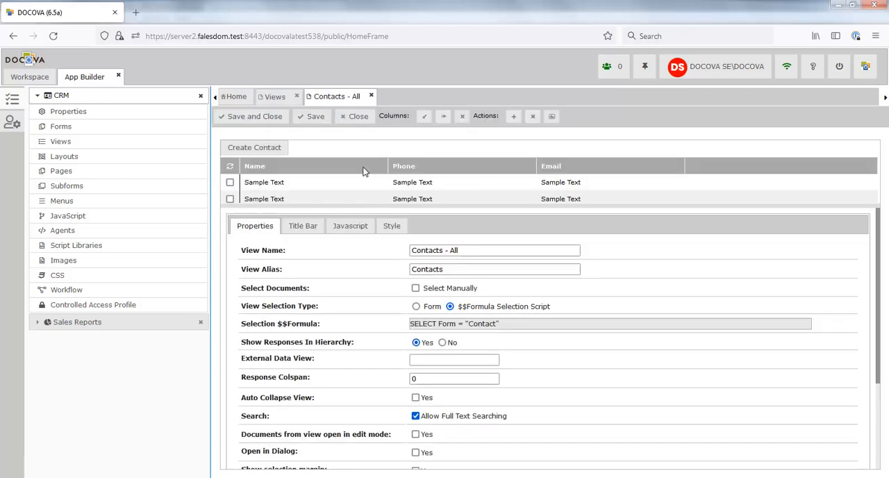
pyautogui.click(448, 172)
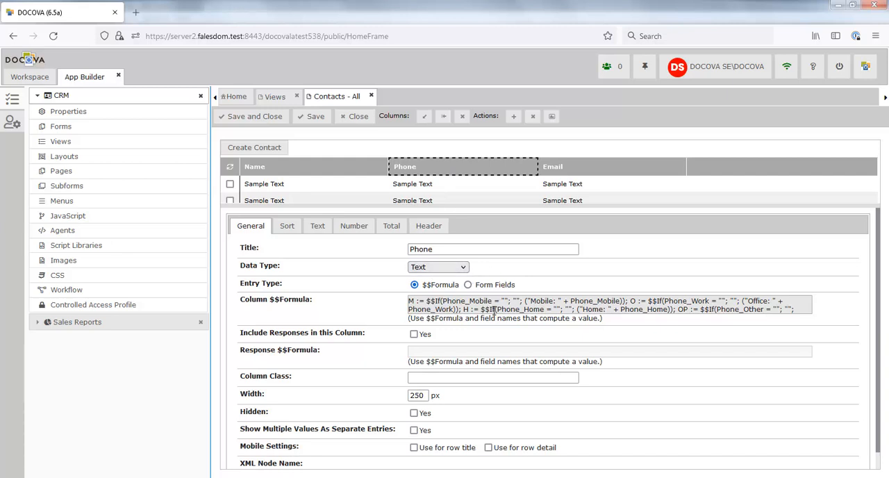
pyautogui.click(573, 172)
pyautogui.click(254, 151)
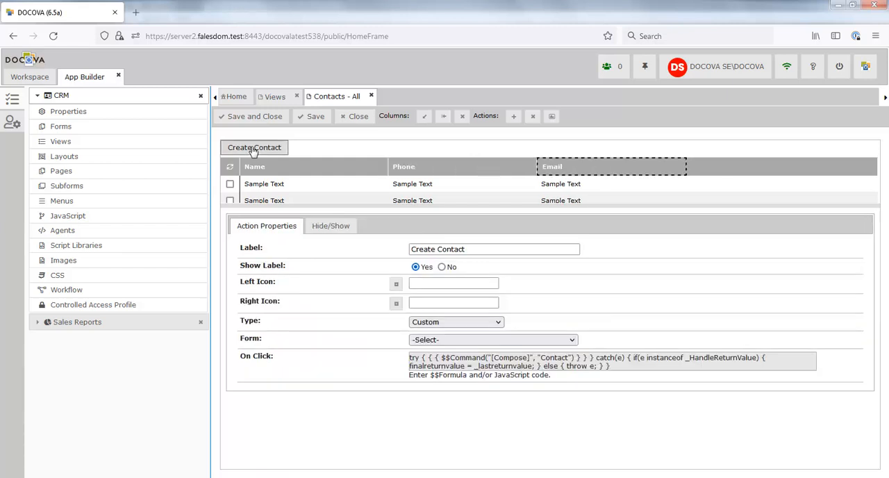
pyautogui.click(372, 96)
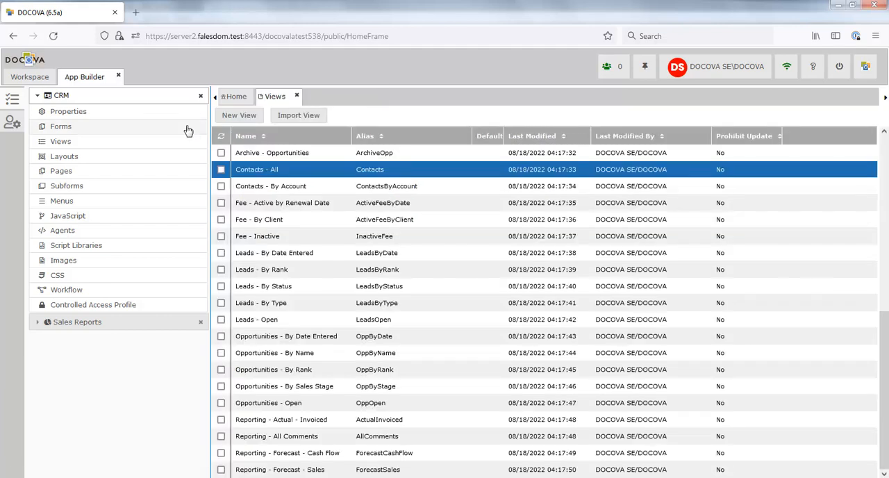
# Step: Open and close the fsMain layout and the AccountDetails subform to review their imported designs
pyautogui.click(90, 159)
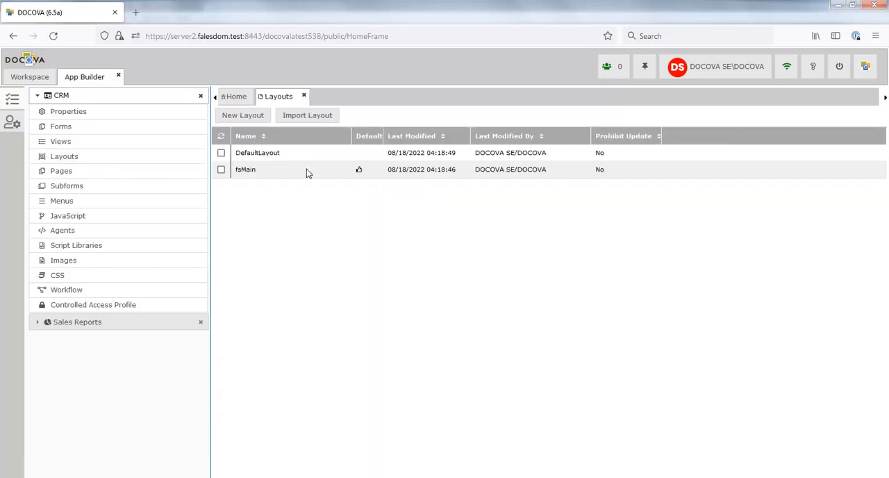
pyautogui.doubleClick(306, 169)
pyautogui.click(355, 95)
pyautogui.click(73, 187)
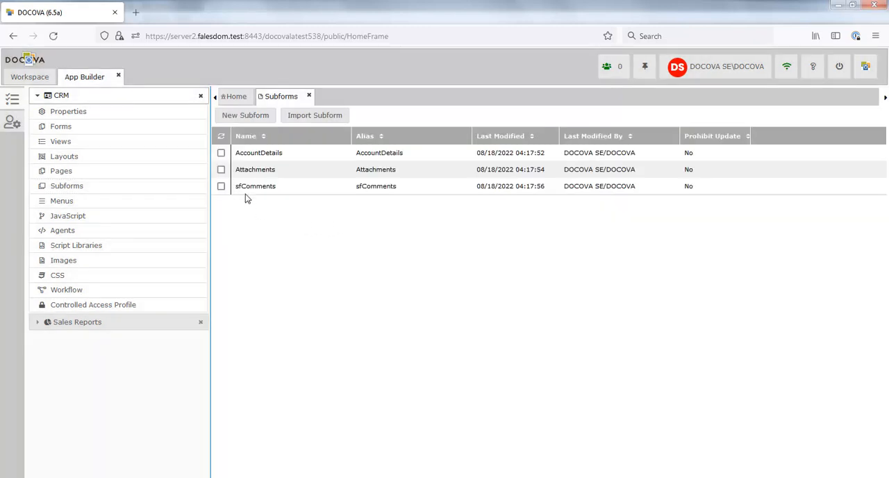
pyautogui.doubleClick(298, 154)
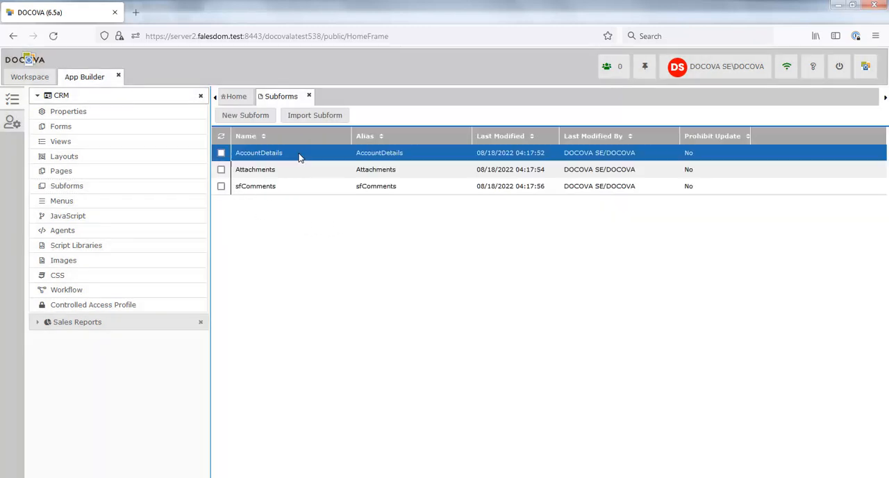
pyautogui.click(389, 96)
# Step: Open the imported Main menu, review its structure, and close it
pyautogui.click(87, 202)
pyautogui.click(285, 159)
pyautogui.doubleClick(285, 160)
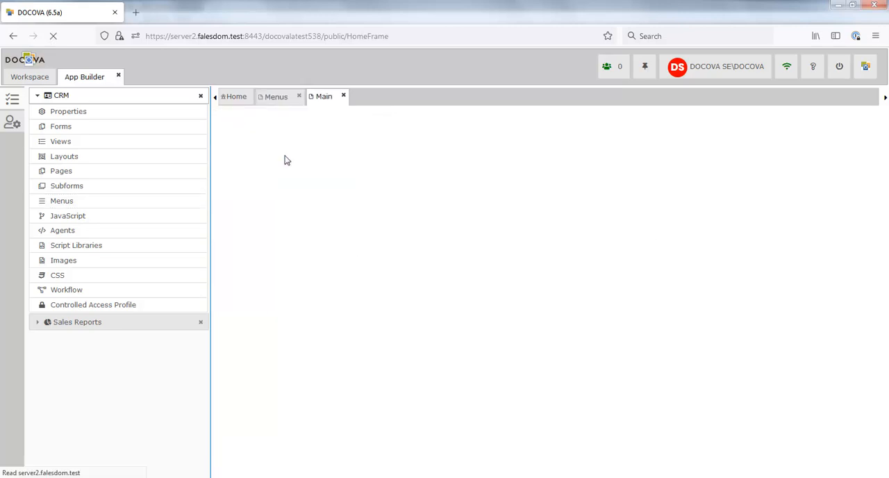
pyautogui.click(343, 96)
# Step: Examine the code of the CRMFunctionsJS library and the Link Selected to New Account agent
pyautogui.click(66, 217)
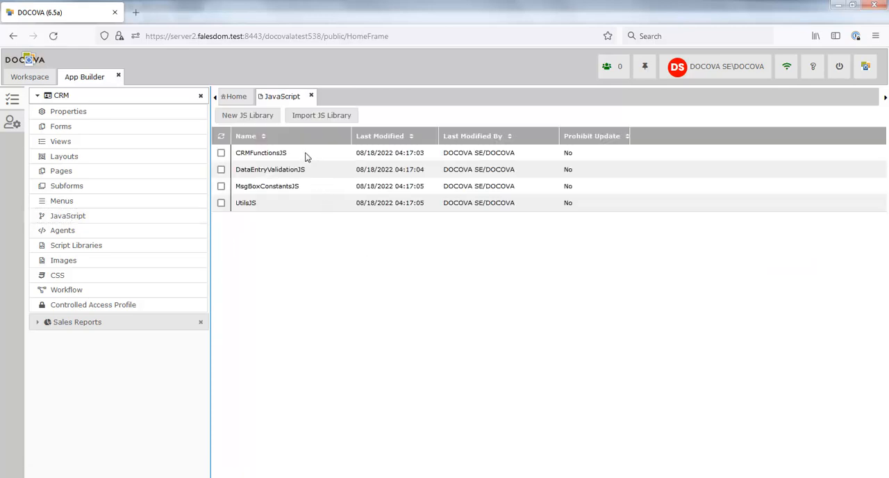
pyautogui.doubleClick(306, 155)
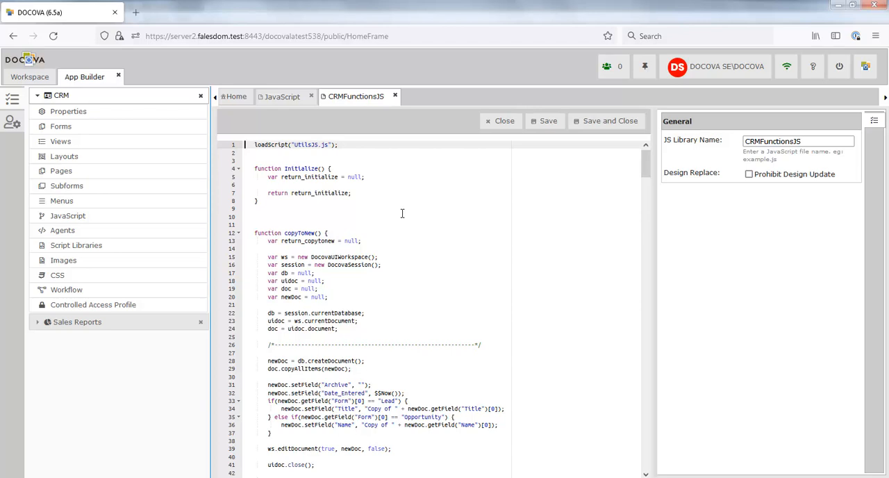
pyautogui.click(68, 232)
pyautogui.doubleClick(338, 170)
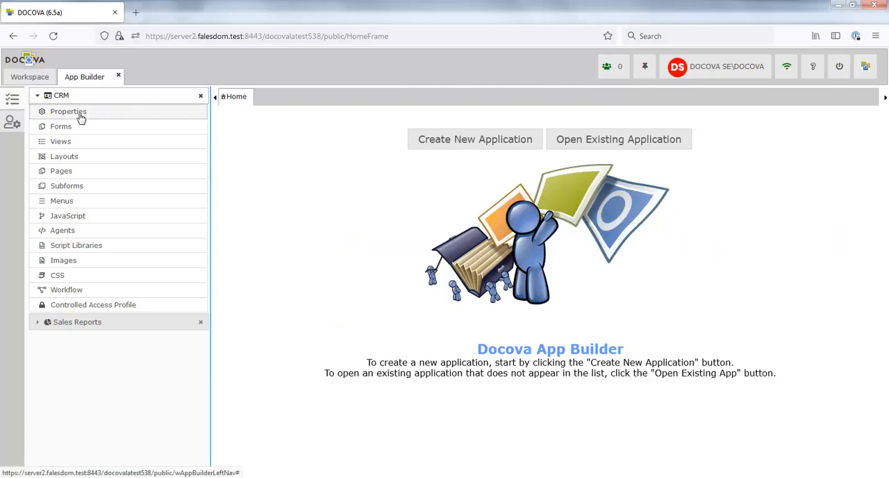
# Step: Import the application data from CRMDemo.nsf through the CRM application's migration settings
pyautogui.click(80, 117)
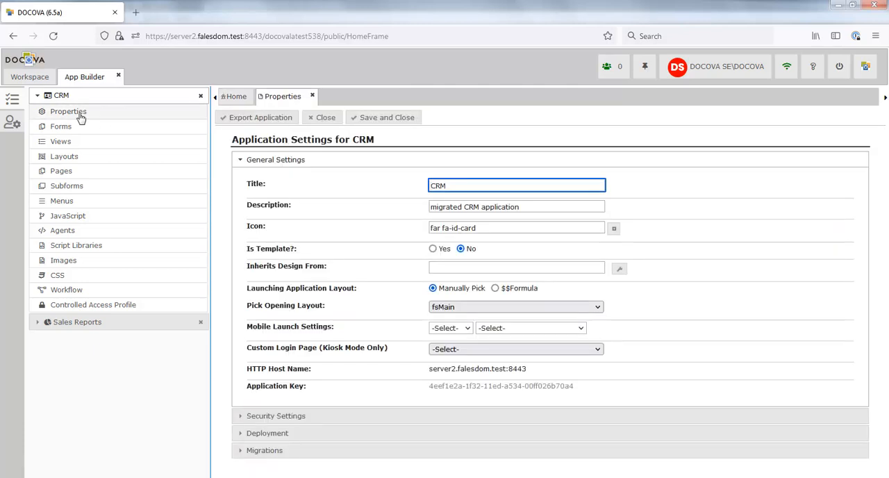
pyautogui.click(264, 451)
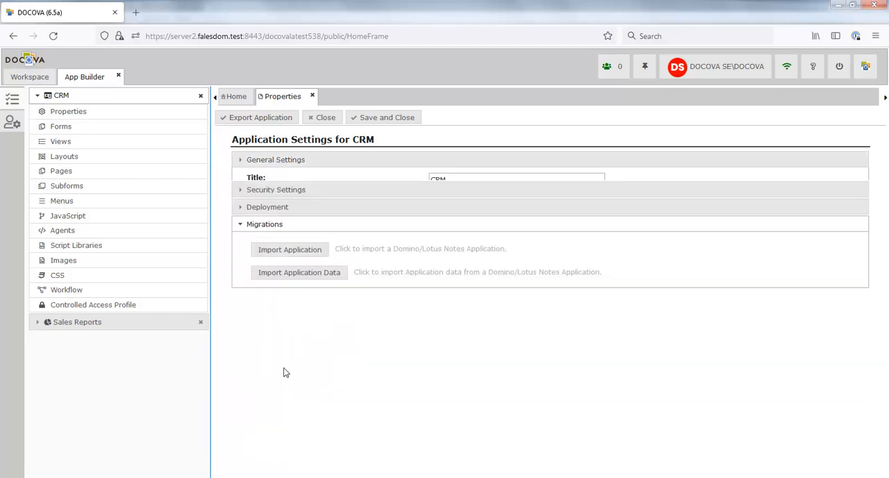
pyautogui.click(317, 261)
pyautogui.write('CRMDemo.nsf')
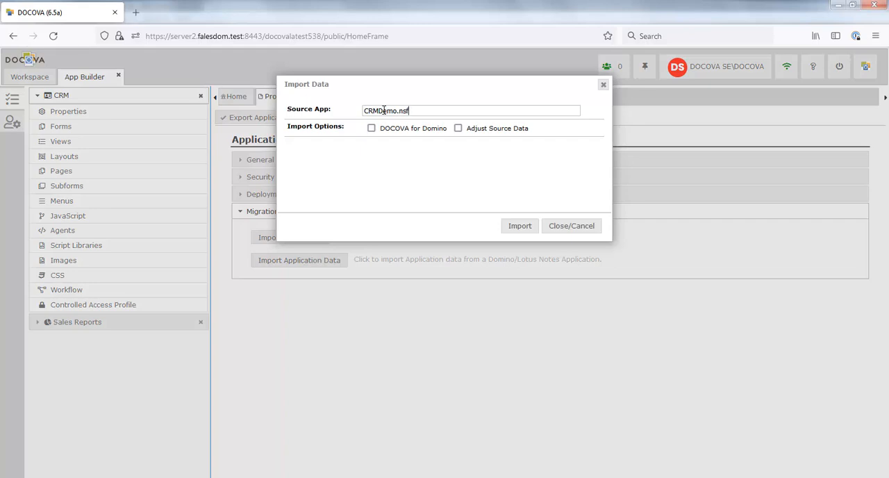
pyautogui.click(520, 227)
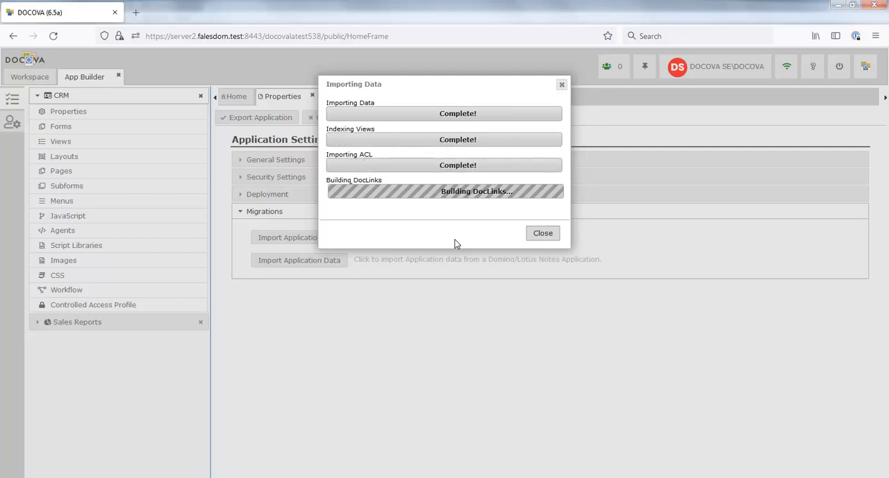
# Step: Close the import progress dialog, the application settings and App Builder, and open the CRM application from the workspace
pyautogui.click(544, 235)
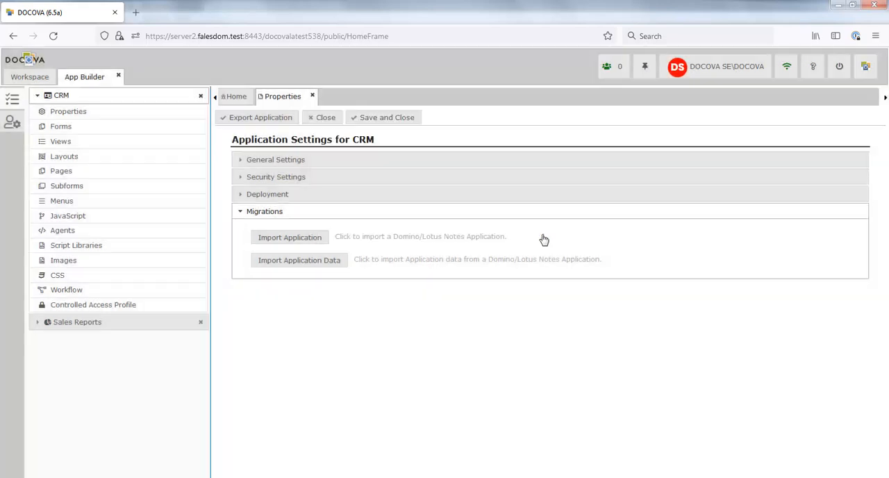
pyautogui.click(312, 97)
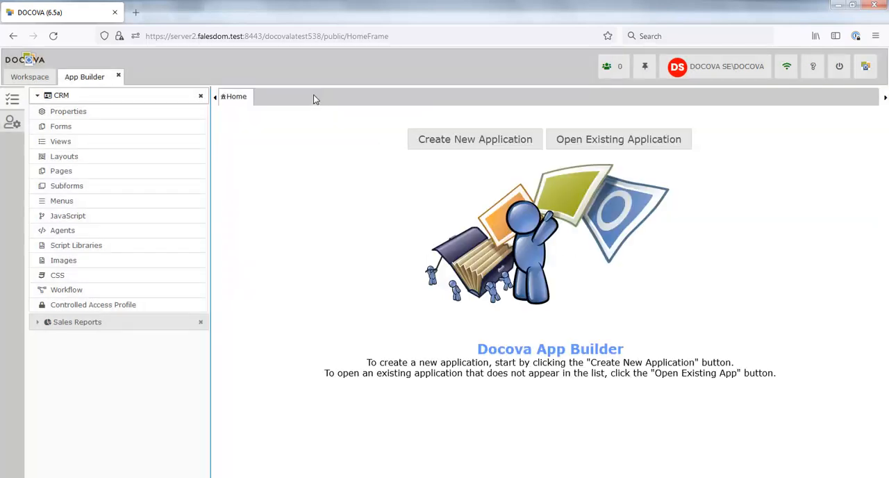
pyautogui.click(119, 76)
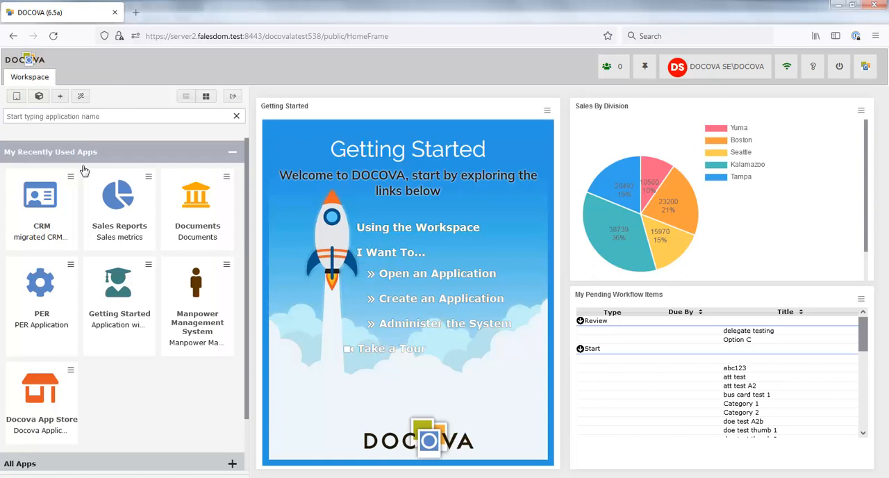
pyautogui.click(32, 198)
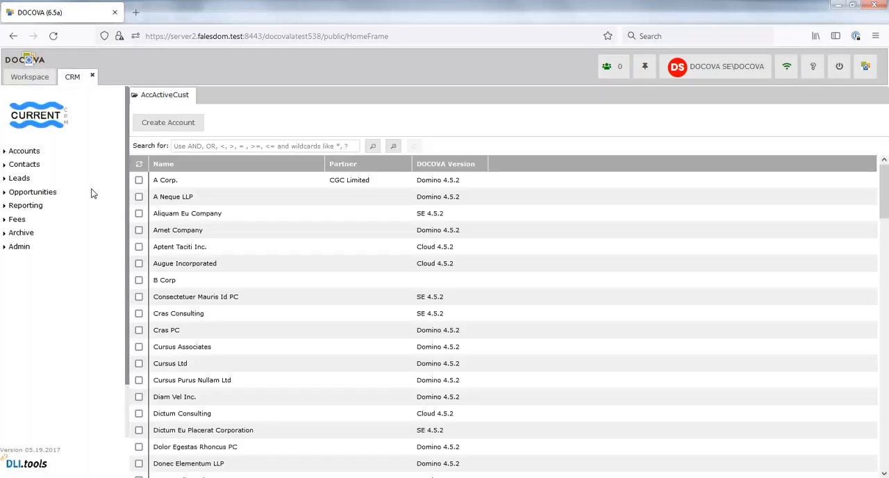
# Step: Open the A Corp. account, review its Address and Contacts sections, and close it
pyautogui.doubleClick(185, 186)
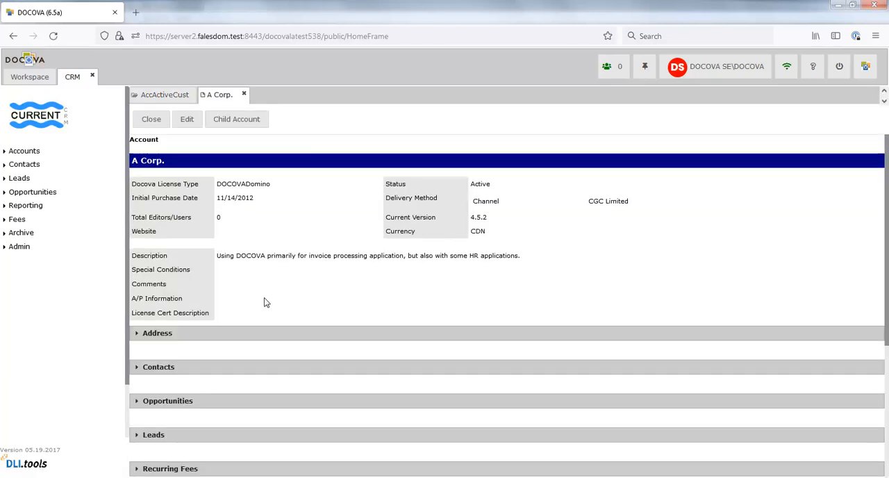
pyautogui.click(165, 335)
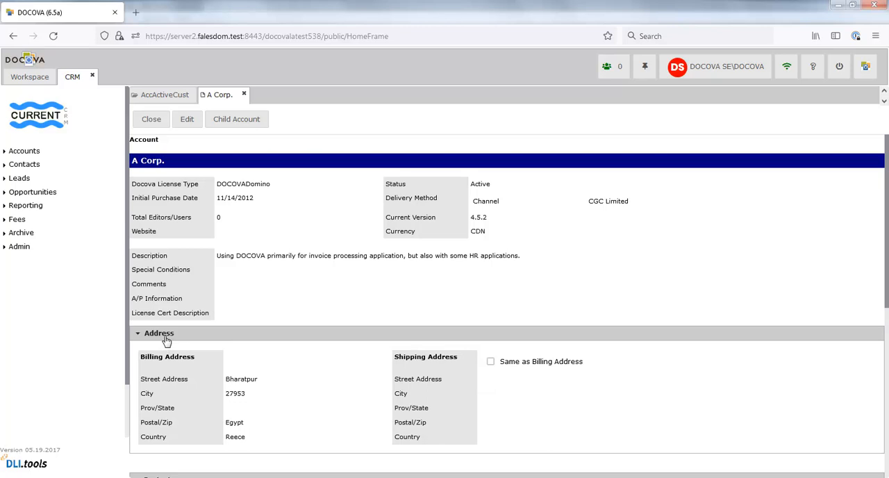
pyautogui.click(160, 336)
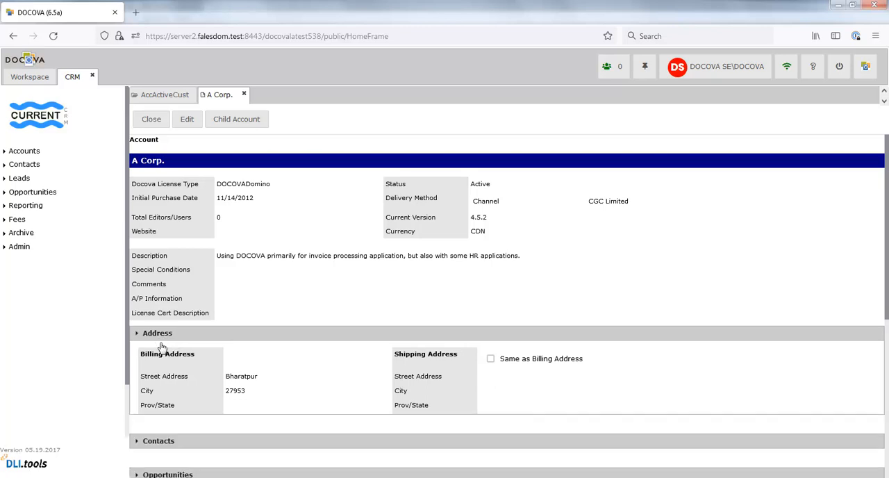
pyautogui.click(170, 368)
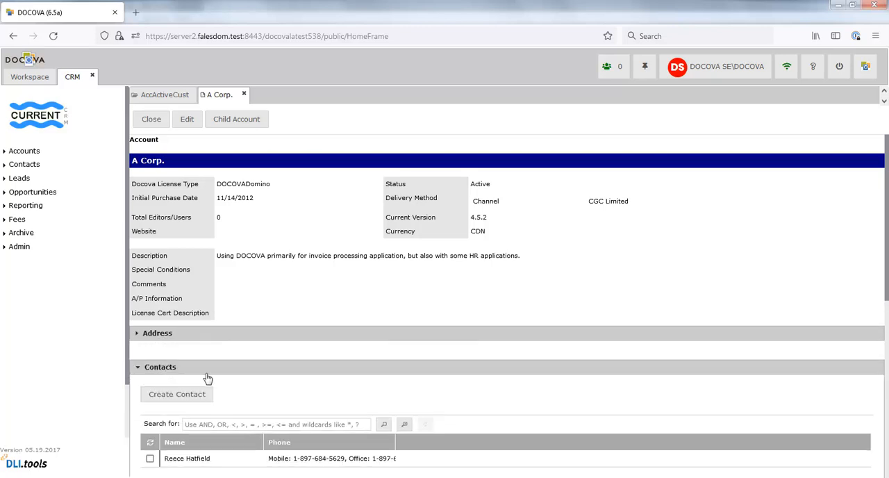
pyautogui.click(244, 95)
# Step: Open the Sapien Company account and review its Opportunities section
pyautogui.doubleClick(196, 226)
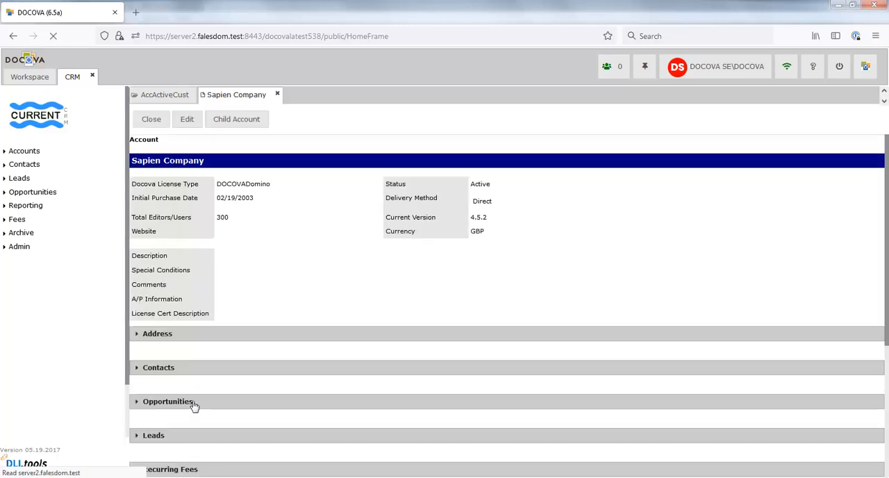
pyautogui.click(192, 404)
pyautogui.scroll(-4, 252, 389)
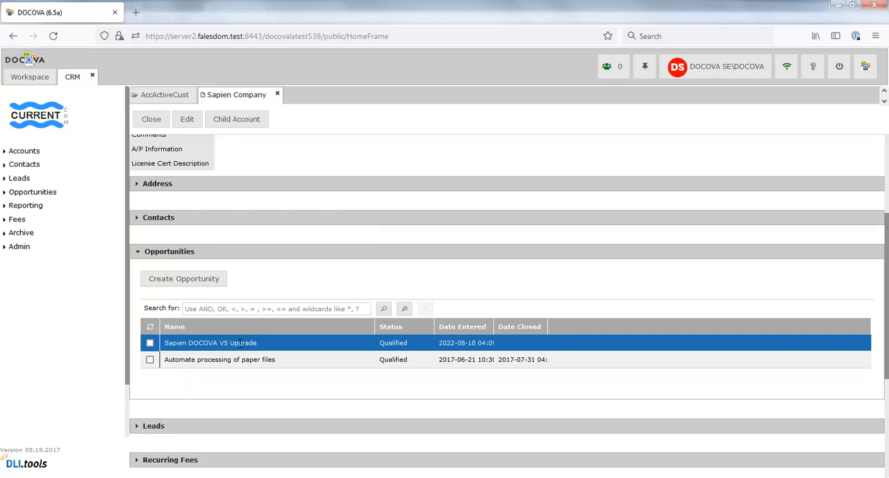
pyautogui.press('Escape')
# Step: Open the Amet Notes App Migration lead from the view of open leads
pyautogui.click(15, 181)
pyautogui.click(25, 194)
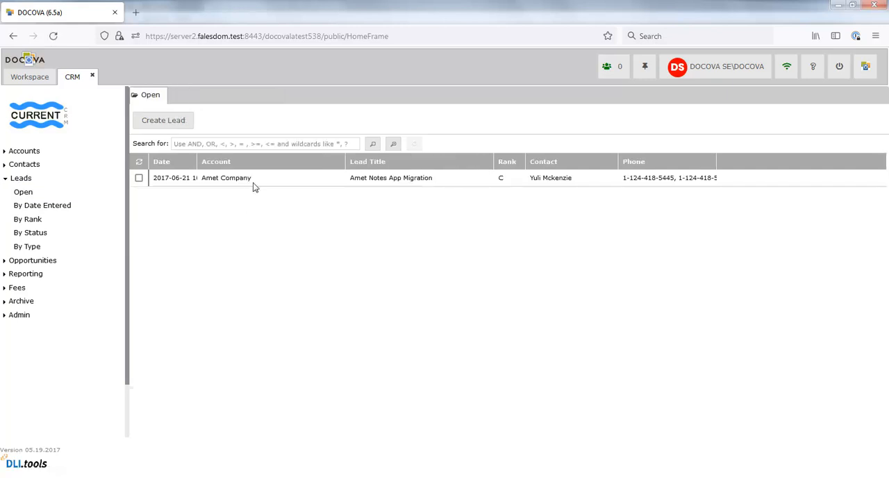
pyautogui.doubleClick(257, 179)
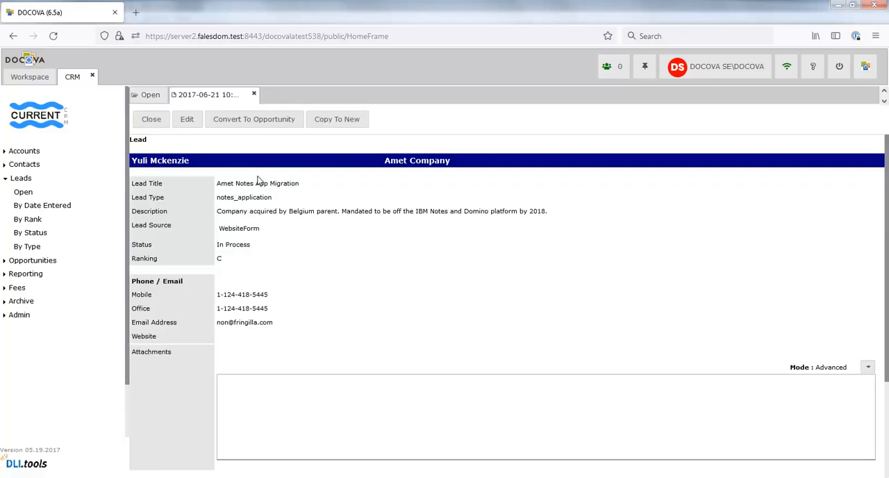
# Step: Start converting the lead to an opportunity with account type Customer - Docova and opportunity type Migration - Notes App
pyautogui.click(259, 123)
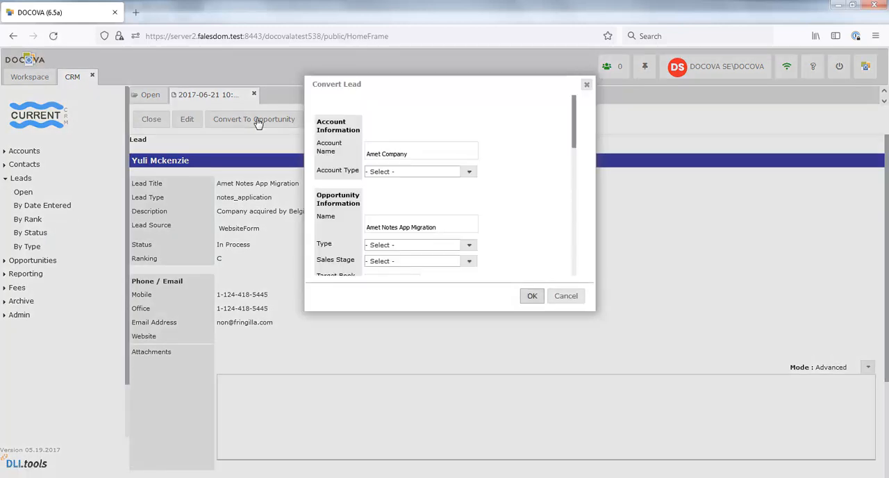
pyautogui.click(469, 172)
pyautogui.click(432, 259)
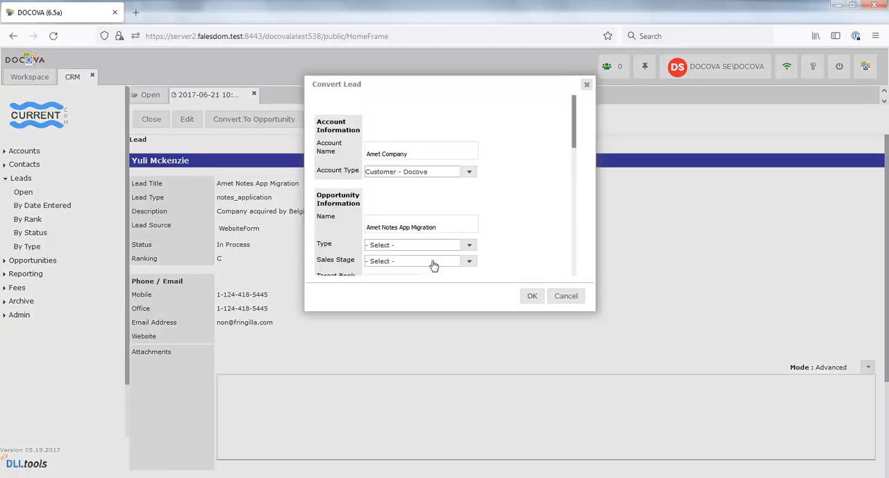
pyautogui.click(470, 247)
pyautogui.scroll(-2, 448, 271)
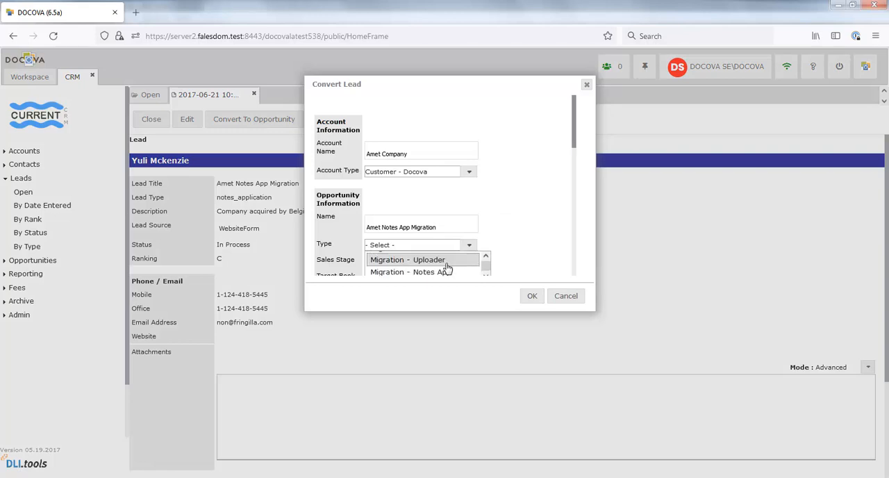
pyautogui.click(446, 273)
# Step: Choose a sales stage for the opportunity and set its probability to 70%
pyautogui.moveTo(575, 149); pyautogui.dragTo(575, 176)
pyautogui.click(470, 180)
pyautogui.scroll(-1, 399, 260)
pyautogui.click(388, 271)
pyautogui.click(418, 254)
pyautogui.write('70')
# Step: Set the opportunity's delivery method to Direct and its currency to USD
pyautogui.moveTo(574, 163); pyautogui.dragTo(574, 196)
pyautogui.click(473, 179)
pyautogui.click(471, 179)
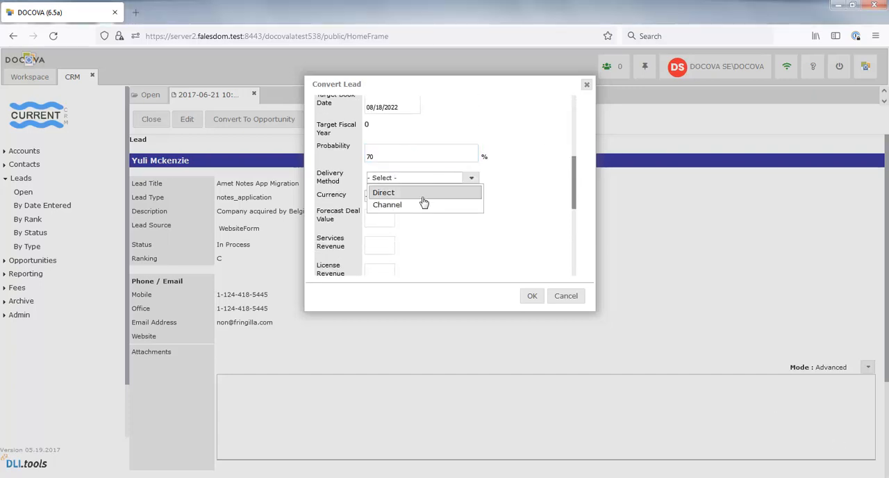
pyautogui.click(423, 198)
pyautogui.click(468, 177)
pyautogui.click(429, 224)
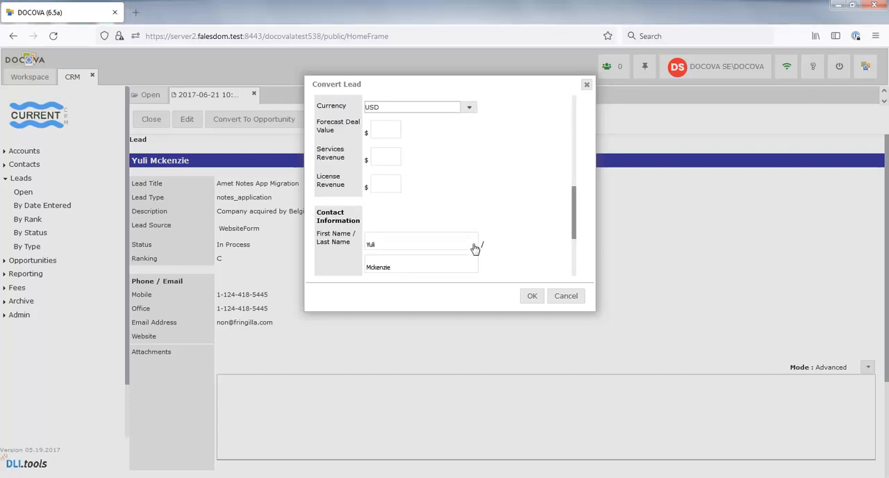
# Step: Enter forecast deal value 10000, services revenue 500 and license revenue 5000, and complete the lead conversion
pyautogui.press('Tab')
pyautogui.write('10000')
pyautogui.press('Tab')
pyautogui.write('500')
pyautogui.press('Tab')
pyautogui.write('5000')
pyautogui.click(532, 296)
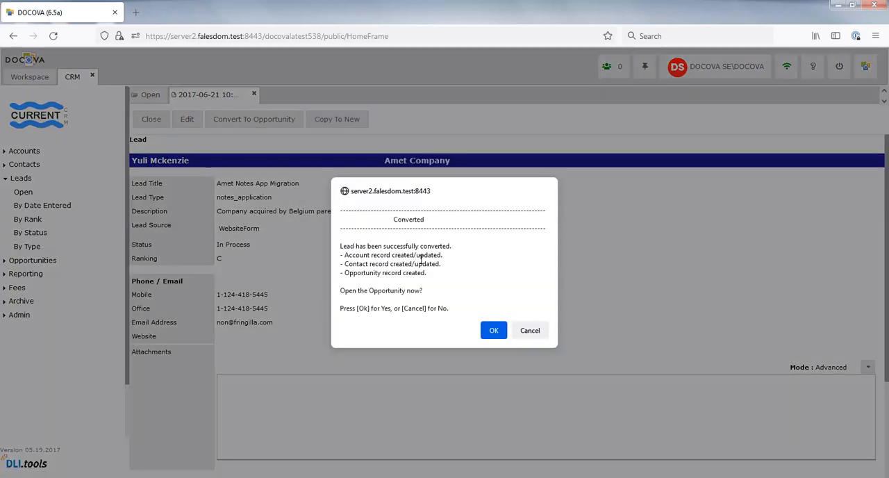
pyautogui.click(493, 331)
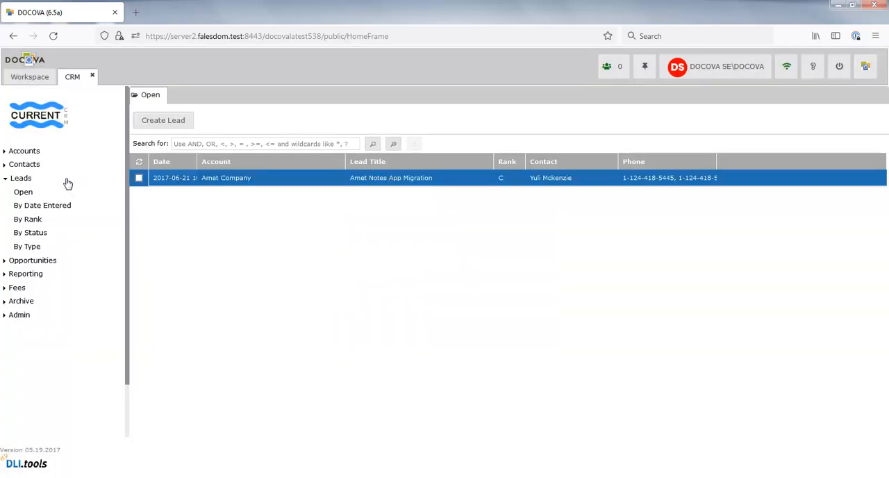
# Step: Open the Amet Company account from the active customers, check its Opportunities section for the converted lead, and close it
pyautogui.click(21, 152)
pyautogui.click(25, 164)
pyautogui.click(28, 177)
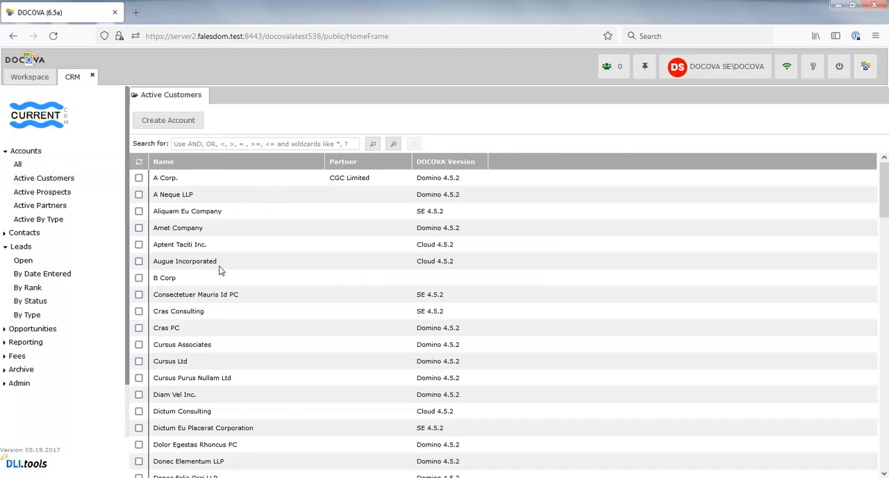
pyautogui.doubleClick(198, 233)
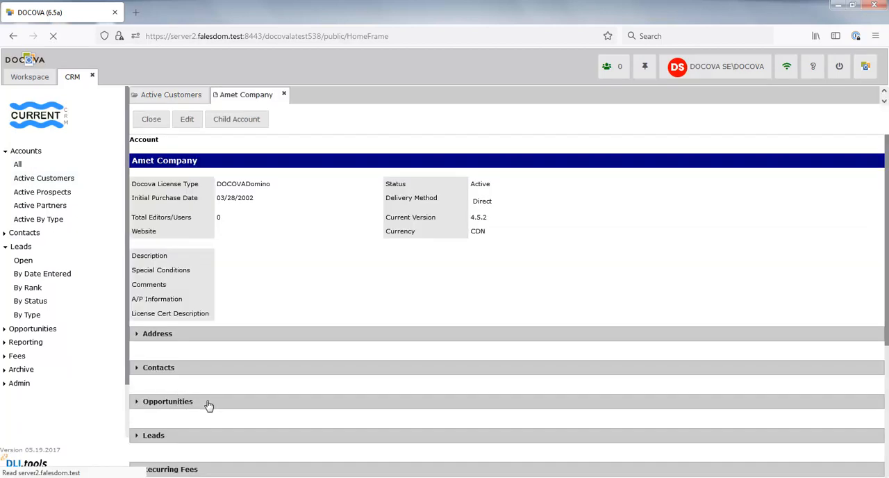
pyautogui.click(139, 403)
pyautogui.scroll(-3, 198, 403)
pyautogui.click(254, 397)
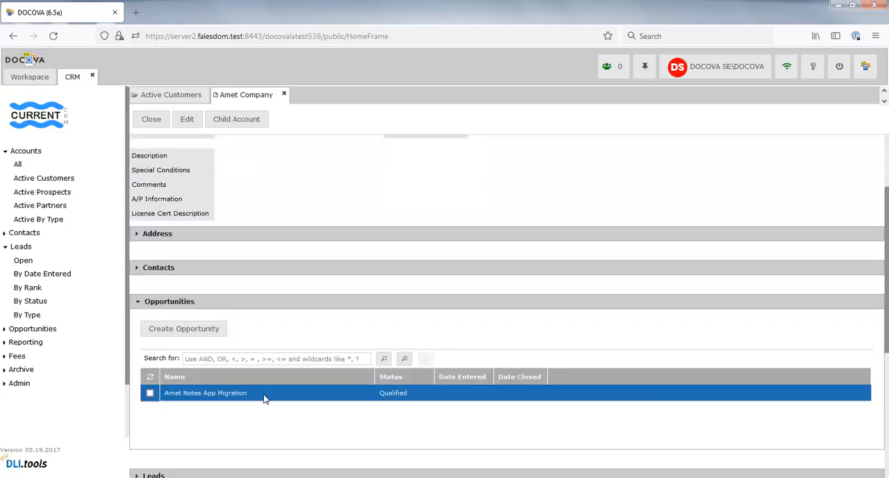
pyautogui.click(153, 121)
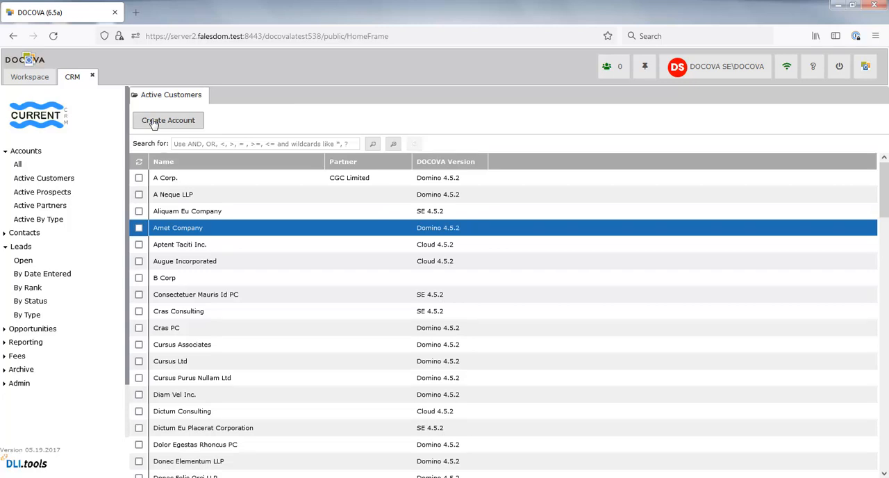
# Step: Create a new account named C Corp with the type Business Partner - Docova
pyautogui.click(154, 121)
pyautogui.click(246, 165)
pyautogui.write('C Corp')
pyautogui.press('Tab')
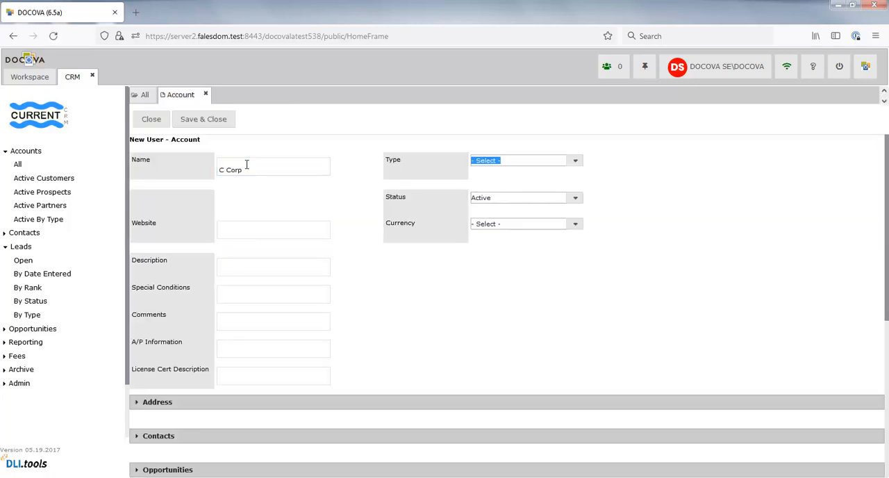
pyautogui.click(575, 160)
pyautogui.click(559, 190)
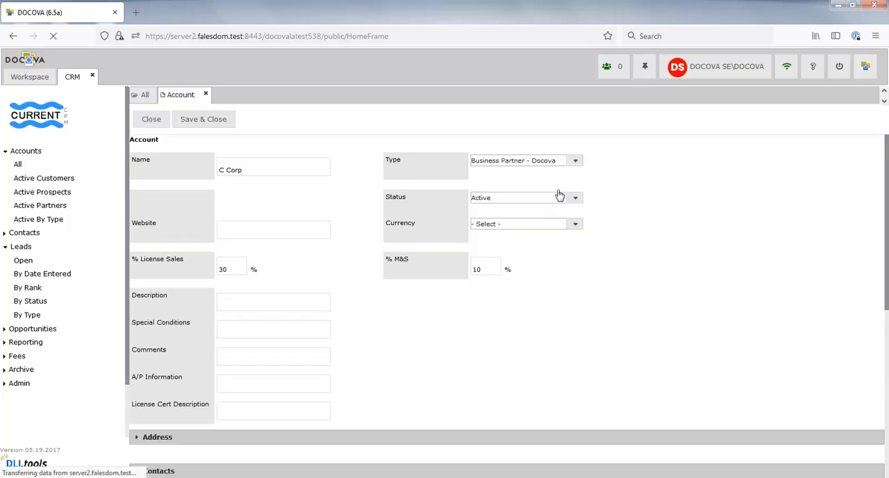
pyautogui.click(578, 225)
pyautogui.click(515, 239)
pyautogui.click(260, 223)
pyautogui.write('www.ccorp.com')
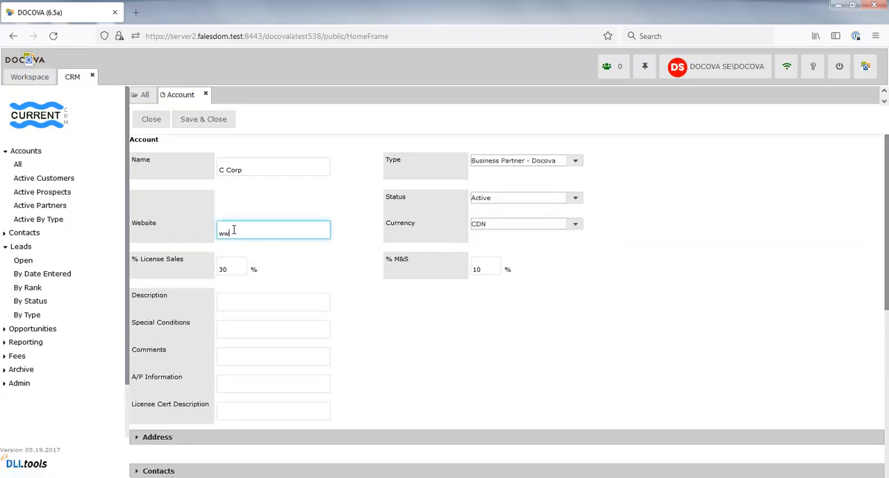
pyautogui.press('Tab')
pyautogui.click(249, 325)
# Step: Fill in the account's billing street address, city, province and postal code
pyautogui.scroll(-4, 258, 338)
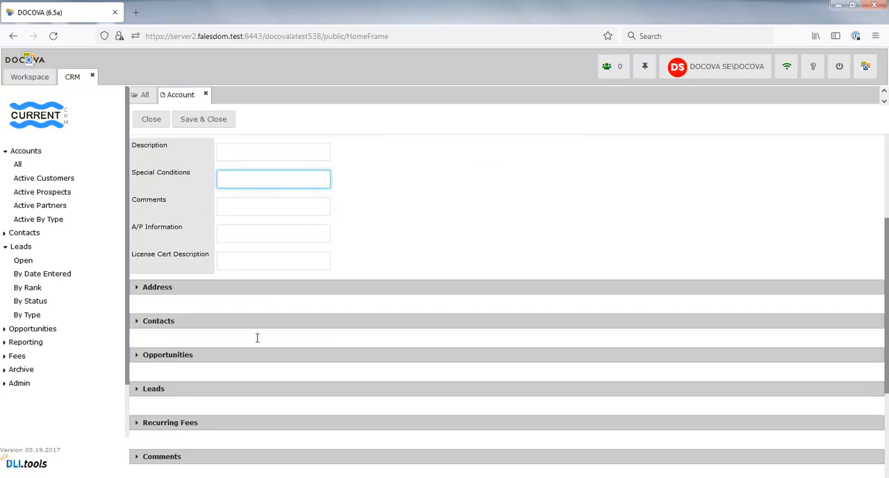
pyautogui.click(252, 339)
pyautogui.write('321 West End Drive')
pyautogui.press('Tab')
pyautogui.click(267, 372)
pyautogui.write('Toronto')
pyautogui.click(291, 390)
pyautogui.write('ON')
pyautogui.click(256, 419)
pyautogui.write('M5W1E6')
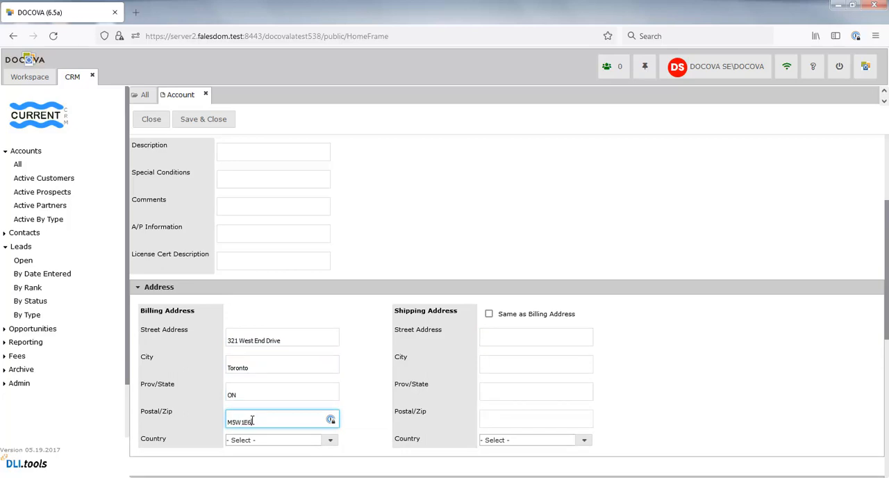
# Step: Choose the billing address country, and save and close the C Corp account
pyautogui.scroll(-3, 486, 361)
pyautogui.click(331, 317)
pyautogui.scroll(-3, 303, 358)
pyautogui.click(252, 360)
pyautogui.click(209, 120)
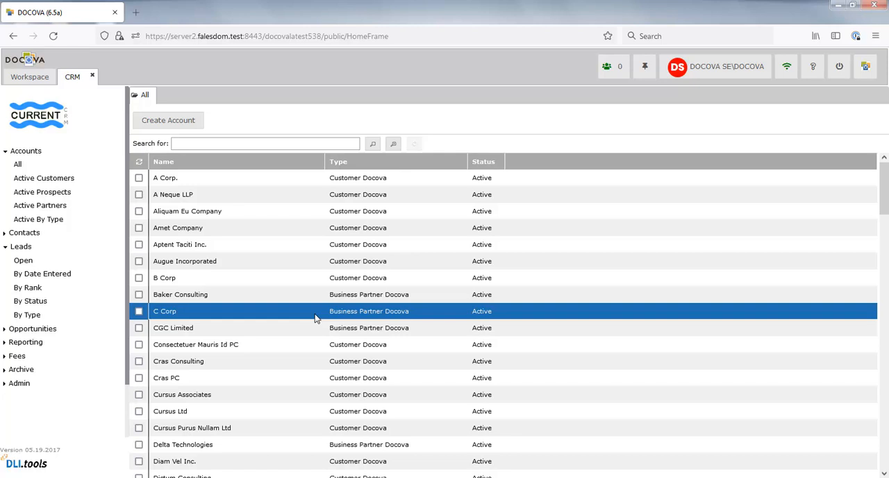
# Step: Open the CRM application in App Builder from the workspace and open its Main menu design
pyautogui.click(29, 76)
pyautogui.click(71, 178)
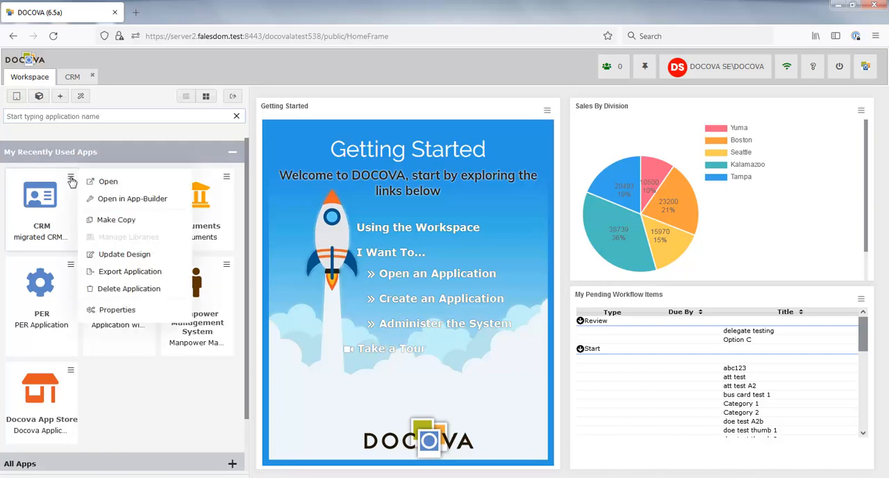
pyautogui.click(104, 199)
pyautogui.click(66, 202)
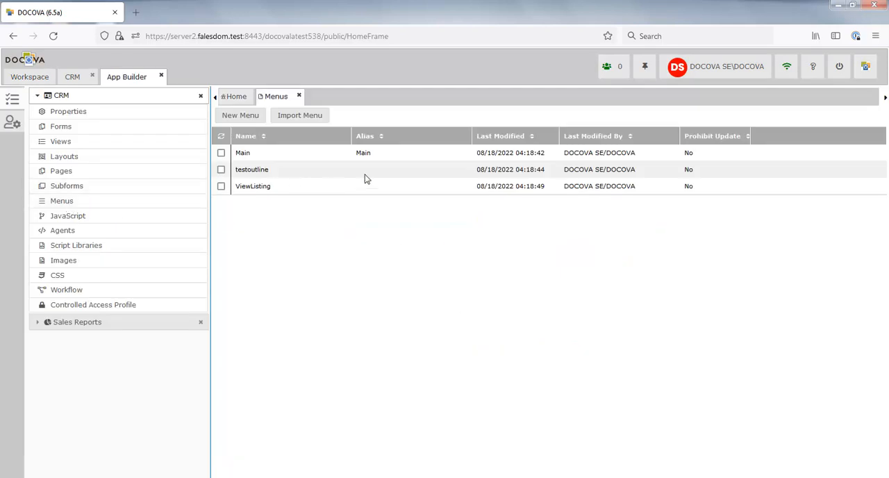
pyautogui.click(365, 153)
# Step: Apply the vertical Tree View theme Airline to the Main menu, and save and close it
pyautogui.click(845, 181)
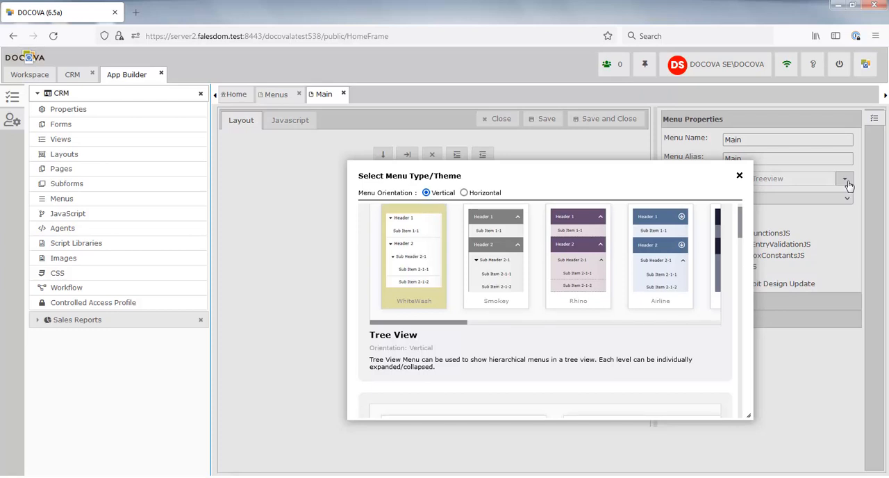
pyautogui.click(656, 248)
pyautogui.click(609, 119)
pyautogui.click(506, 155)
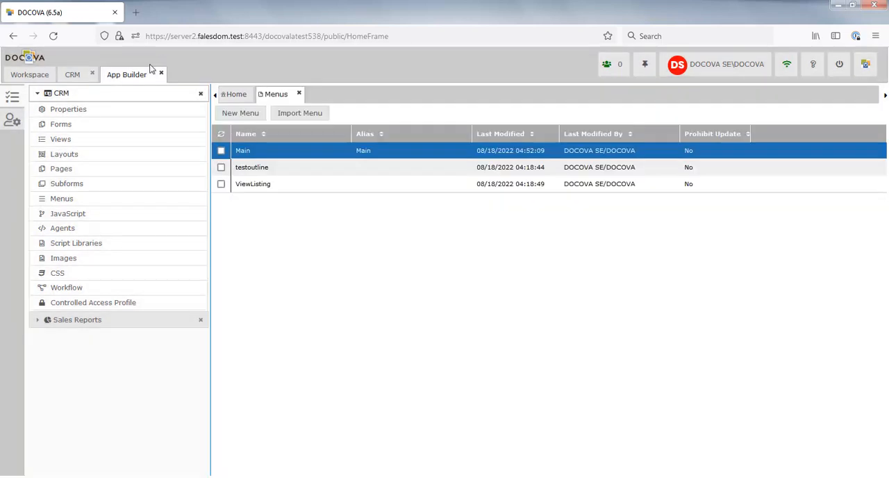
# Step: Close App Builder and the open CRM application, and reopen CRM with its restyled menu
pyautogui.click(161, 72)
pyautogui.click(92, 73)
pyautogui.click(58, 185)
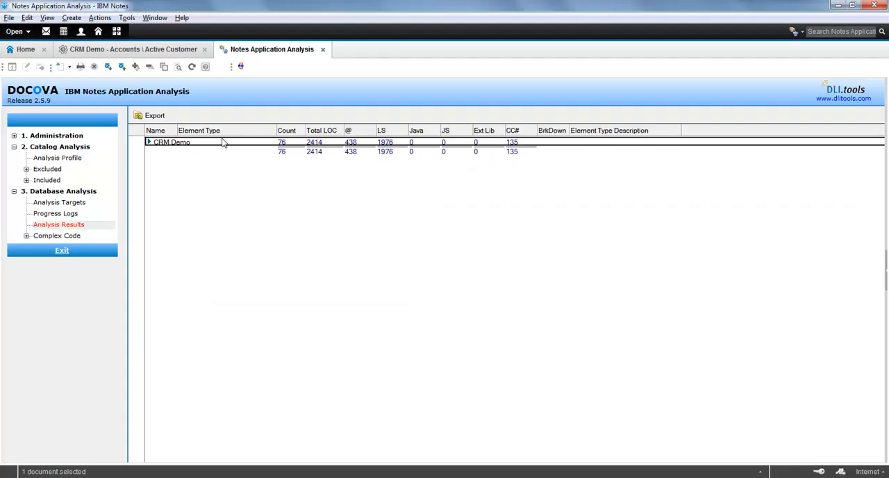
# Step: In IBM Notes, expand the CRM Demo entry in the Notes Application Analysis results to examine its element types
pyautogui.click(148, 142)
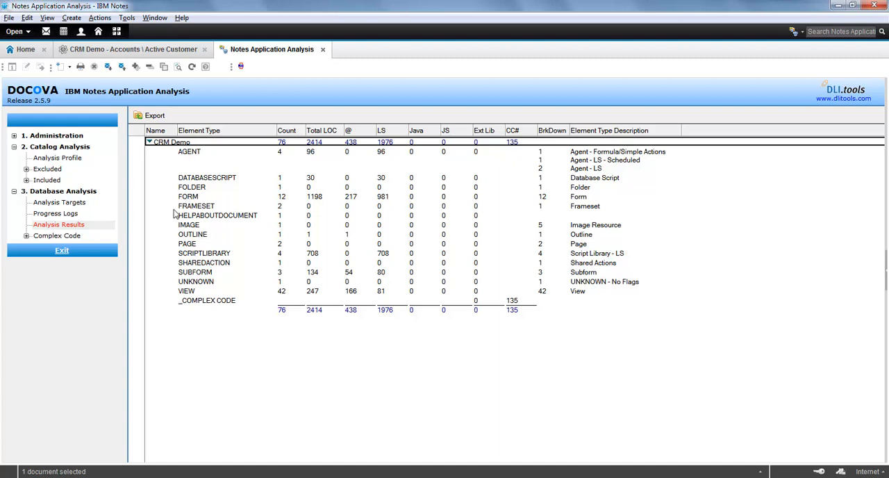
# Step: Open the Complex Code analysis organized by type and expand the CRM Demo entry to list its code categories
pyautogui.click(27, 236)
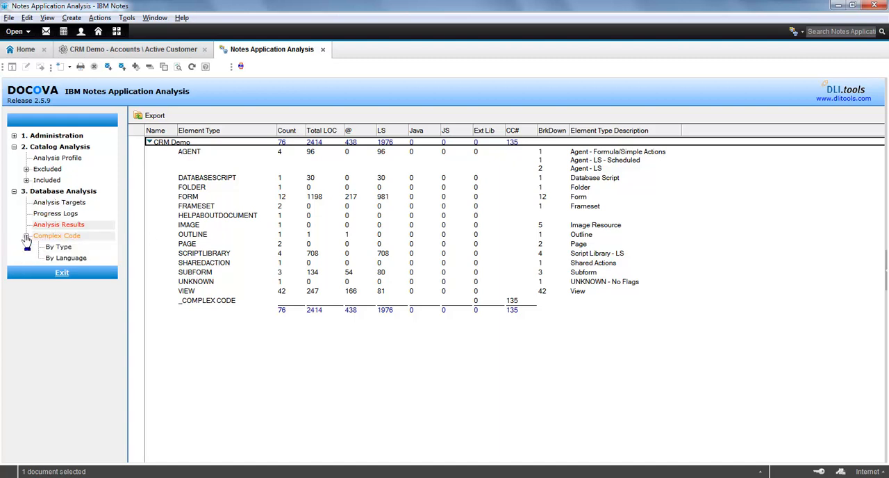
pyautogui.click(66, 250)
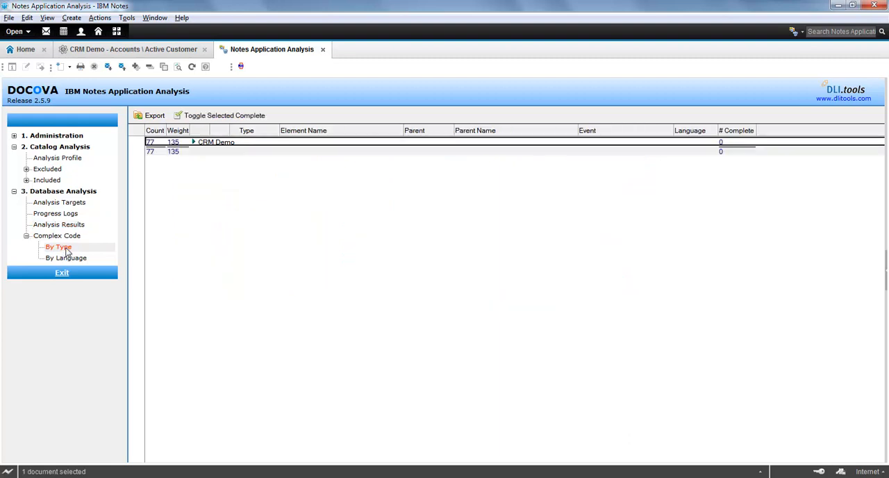
pyautogui.click(193, 141)
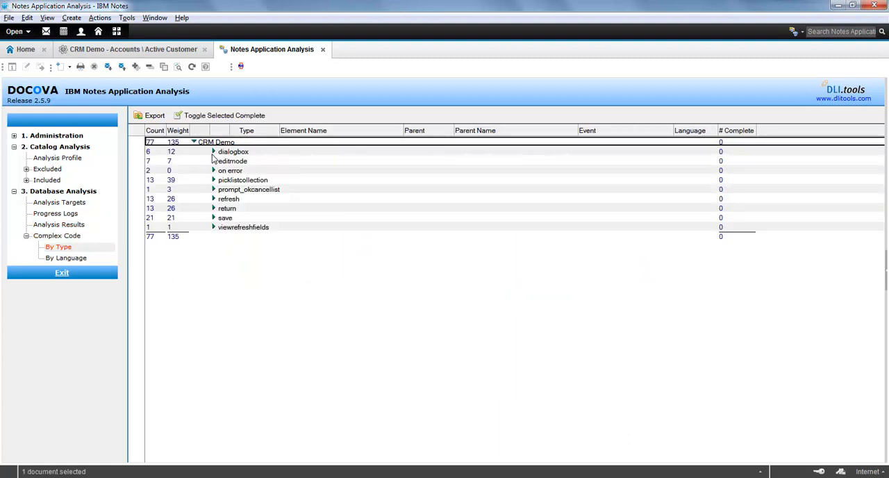
# Step: Expand the dialogbox, picklistcollection, viewrefreshfields and prompt_okcancellist categories to examine which design elements contain complex code
pyautogui.click(213, 152)
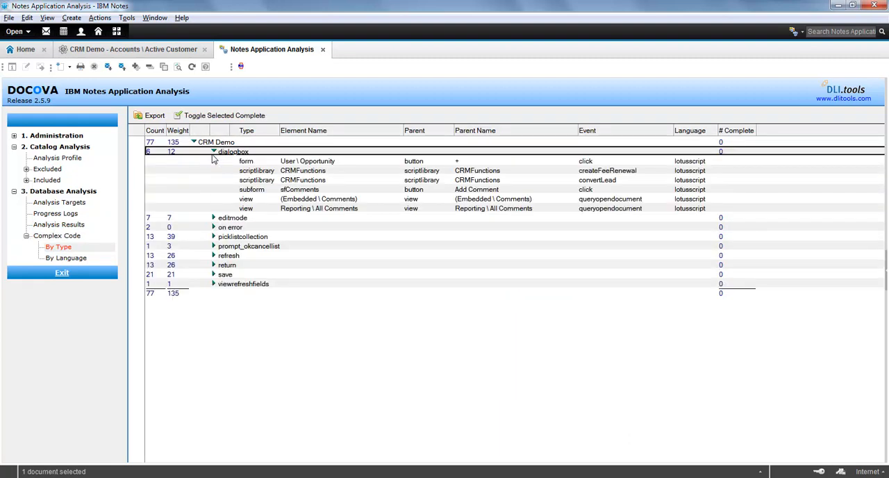
pyautogui.click(214, 236)
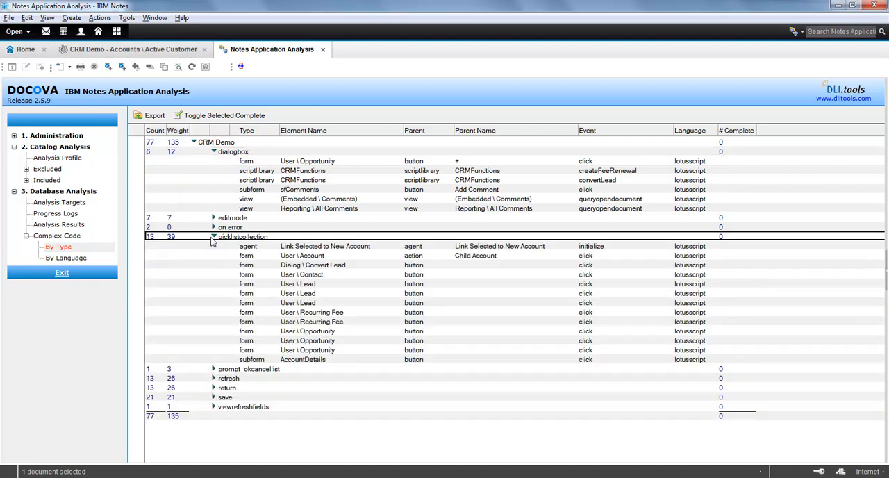
pyautogui.click(214, 407)
pyautogui.click(213, 369)
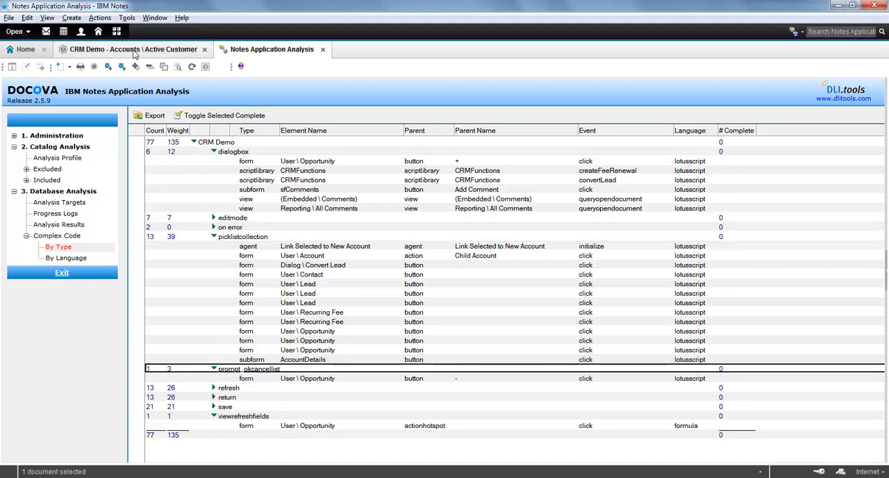
# Step: Leave the Notes analysis, switch to DOCOVA in the browser and return to its workspace
pyautogui.click(136, 50)
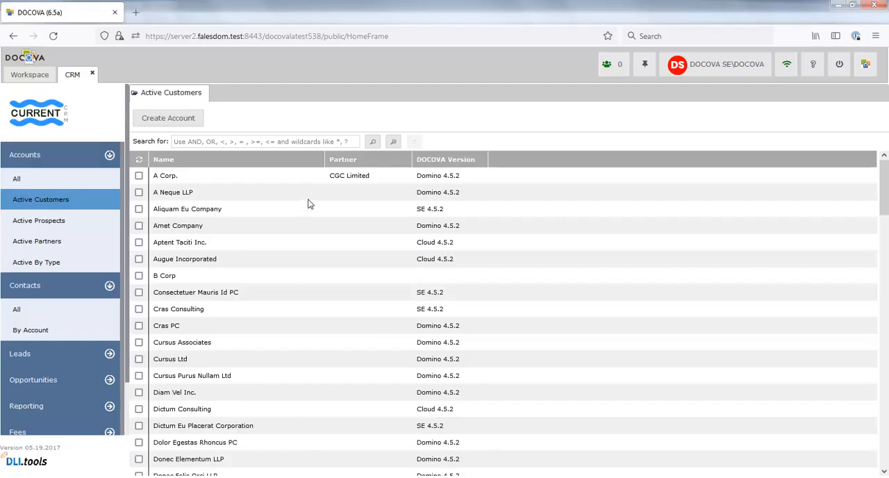
pyautogui.click(27, 76)
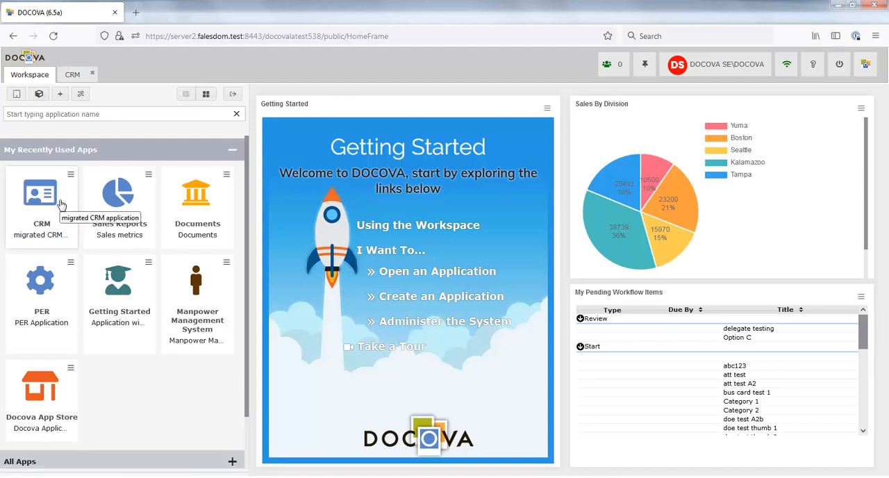